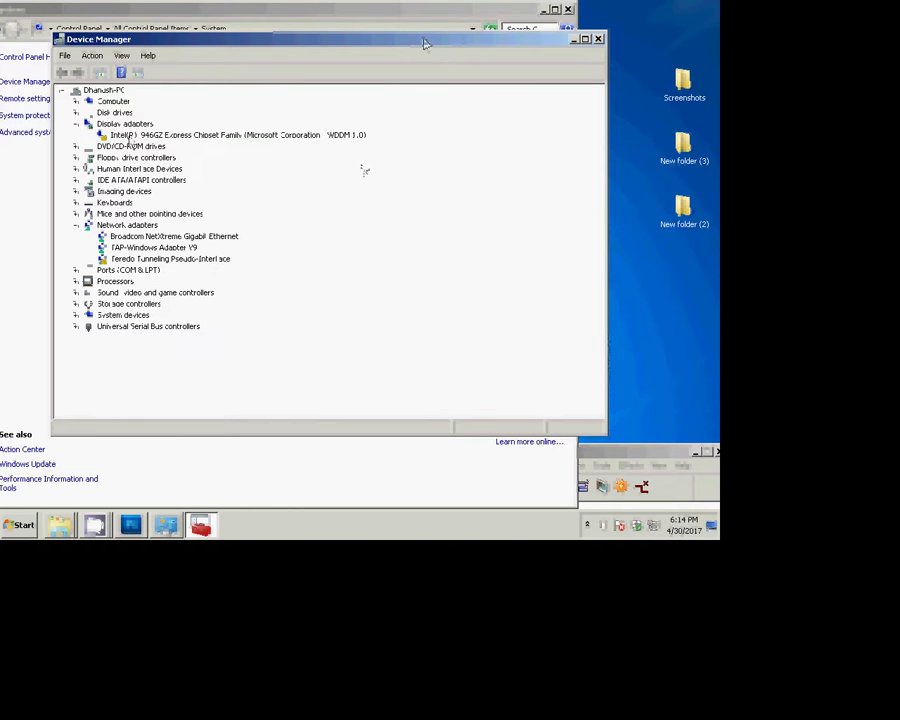
- Replace the Intel(R) 946GZ display adapter's driver with Standard VGA Graphics Adapter, picked from the drivers already on the computer
double_click(340, 134)
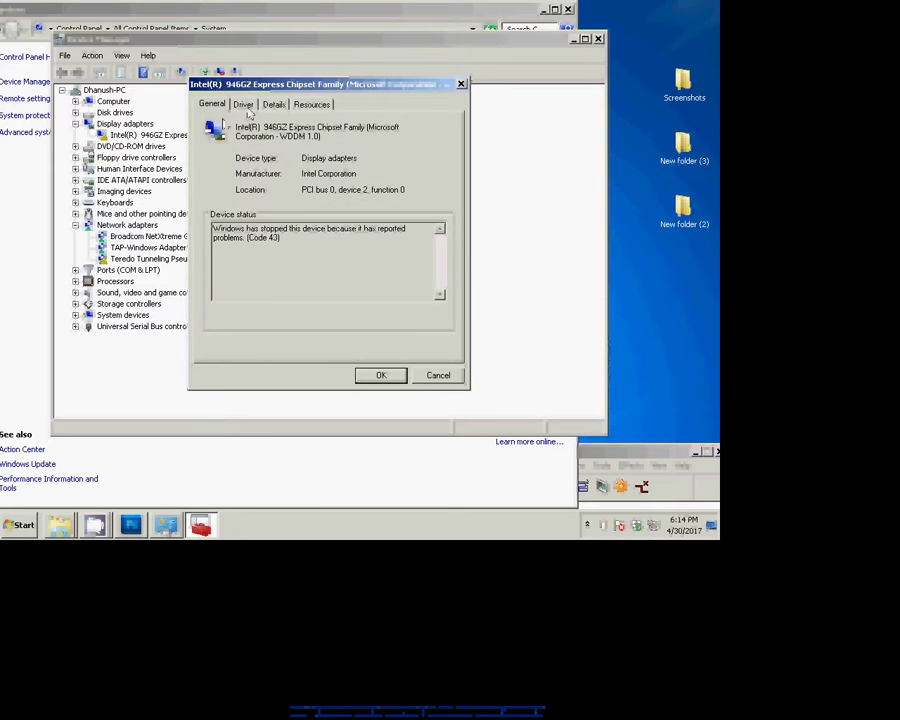
click(244, 105)
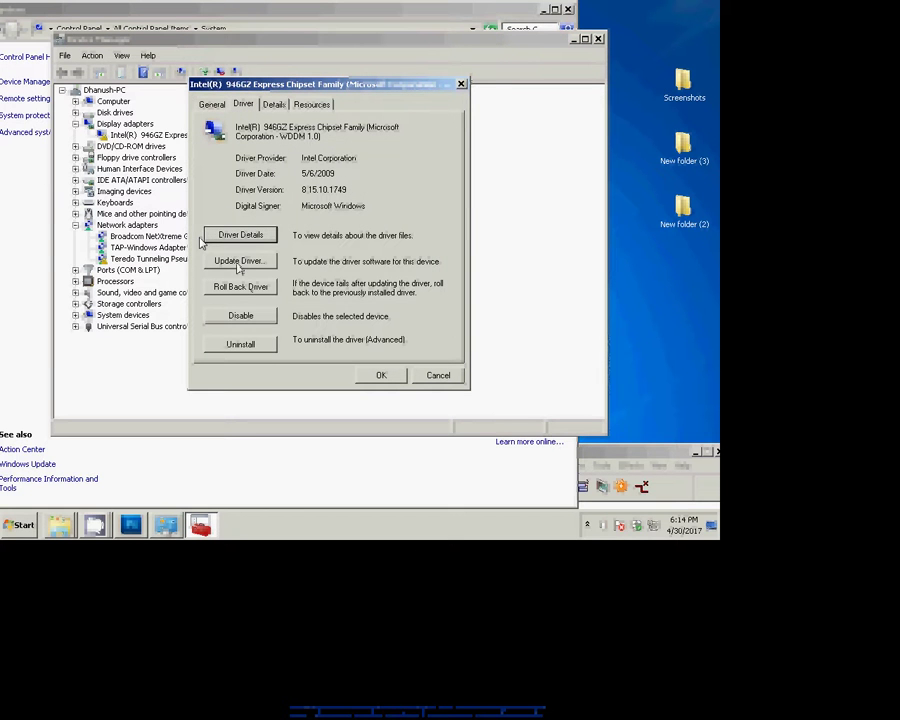
click(237, 264)
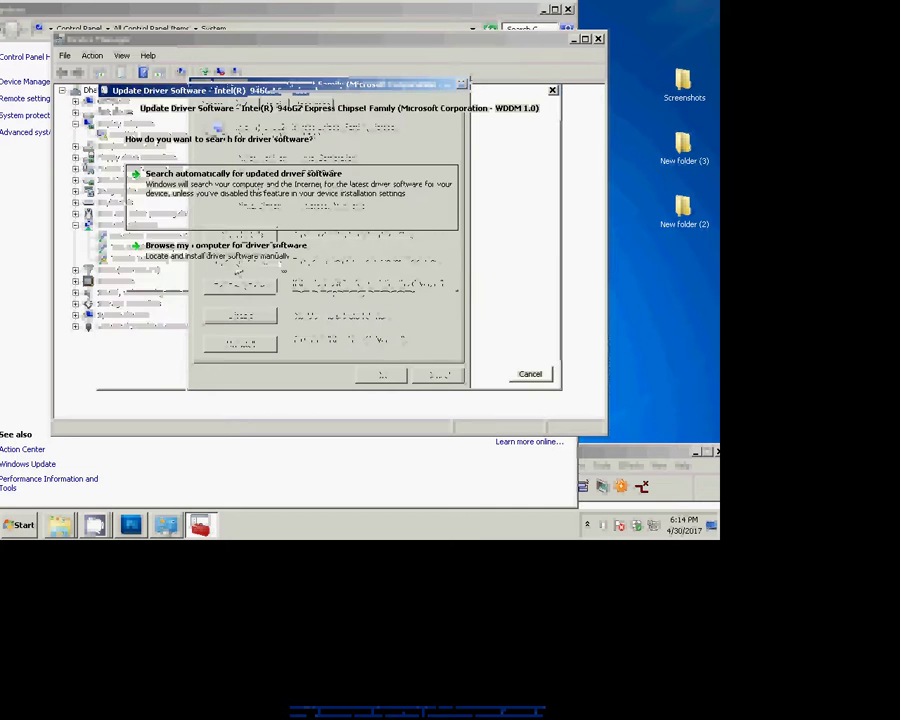
click(200, 243)
click(198, 289)
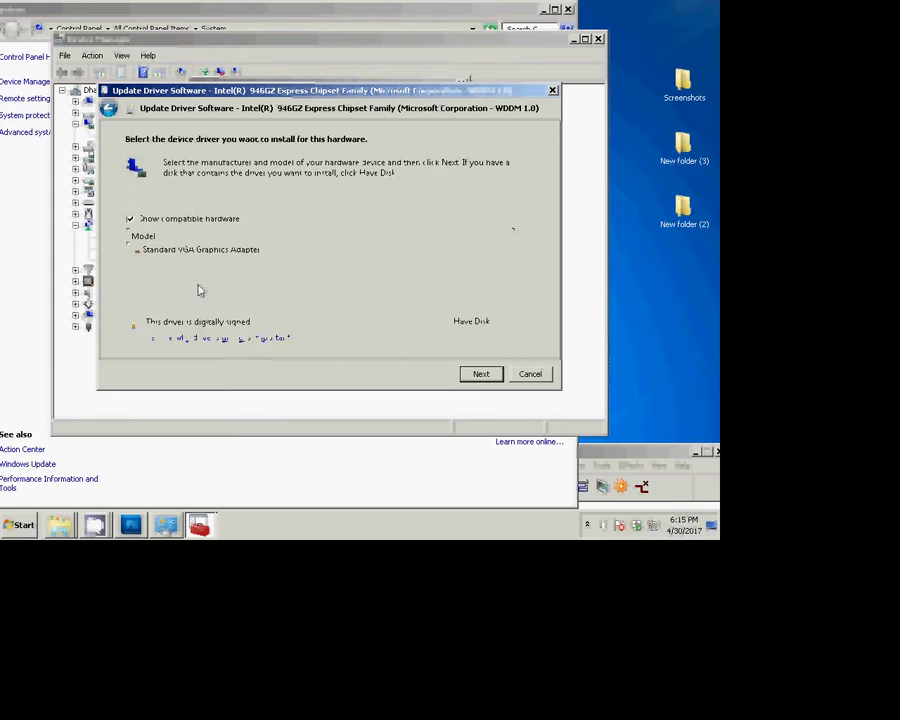
click(481, 375)
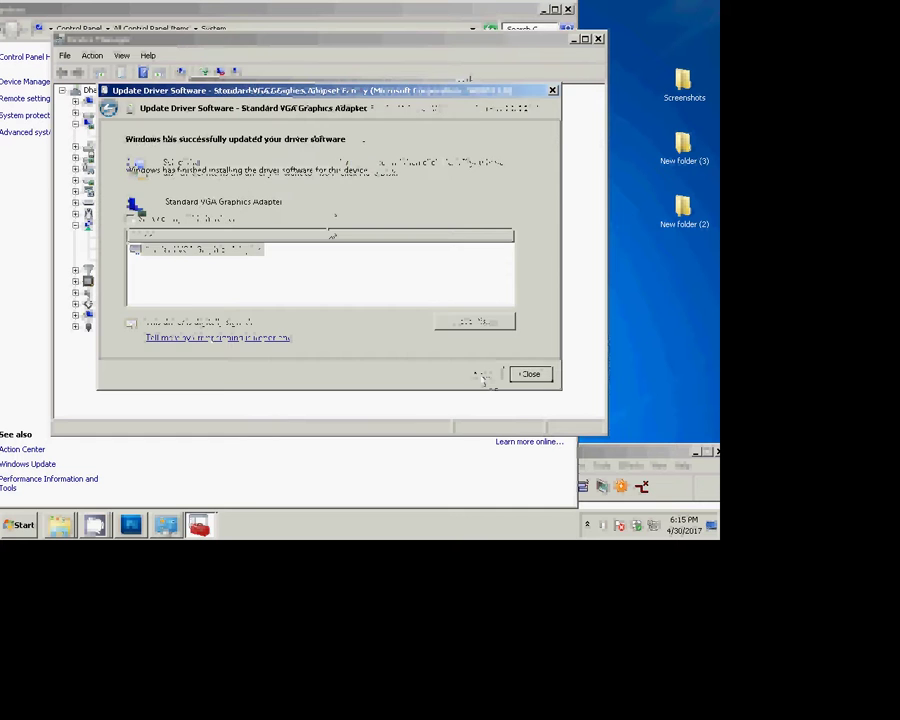
click(531, 375)
click(381, 376)
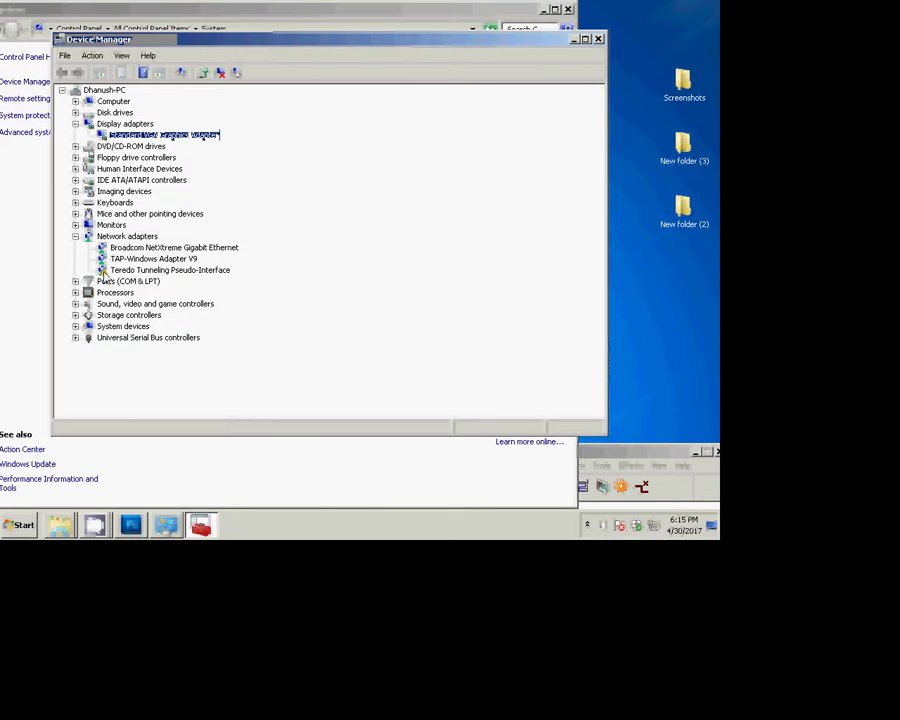
- Try to update the Teredo Tunneling Pseudo-Interface with the Microsoft Teredo Tunneling Adapter driver from the computer's own driver list
double_click(104, 271)
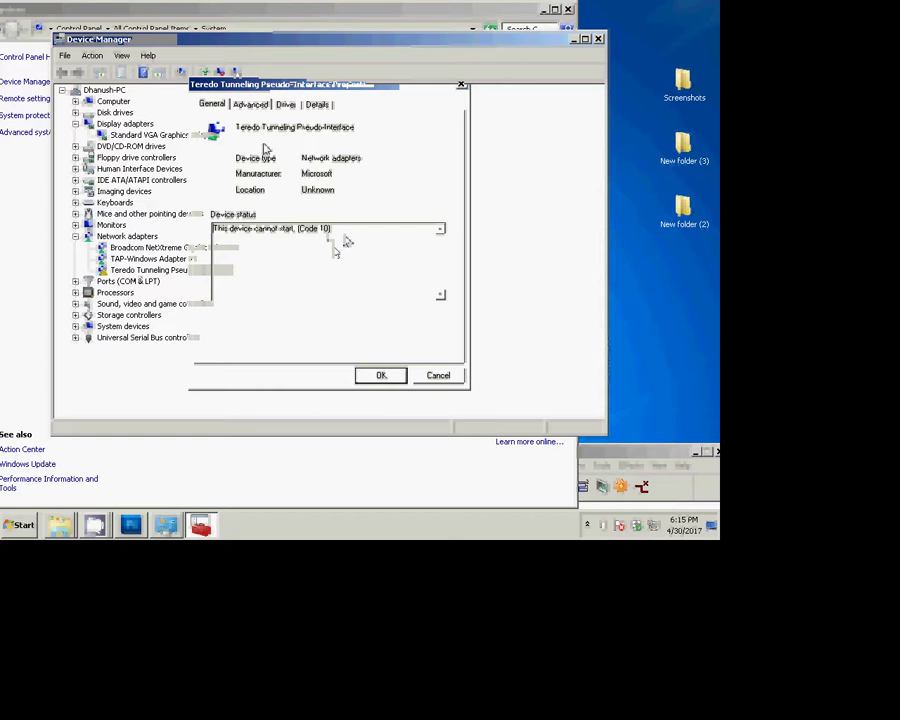
click(250, 104)
click(286, 104)
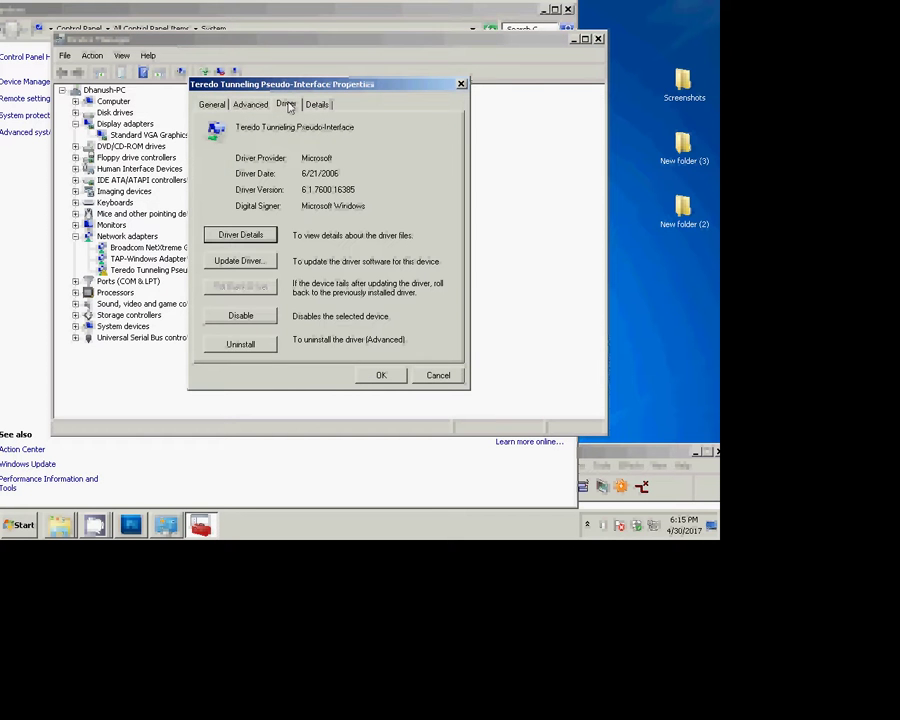
click(240, 261)
click(215, 245)
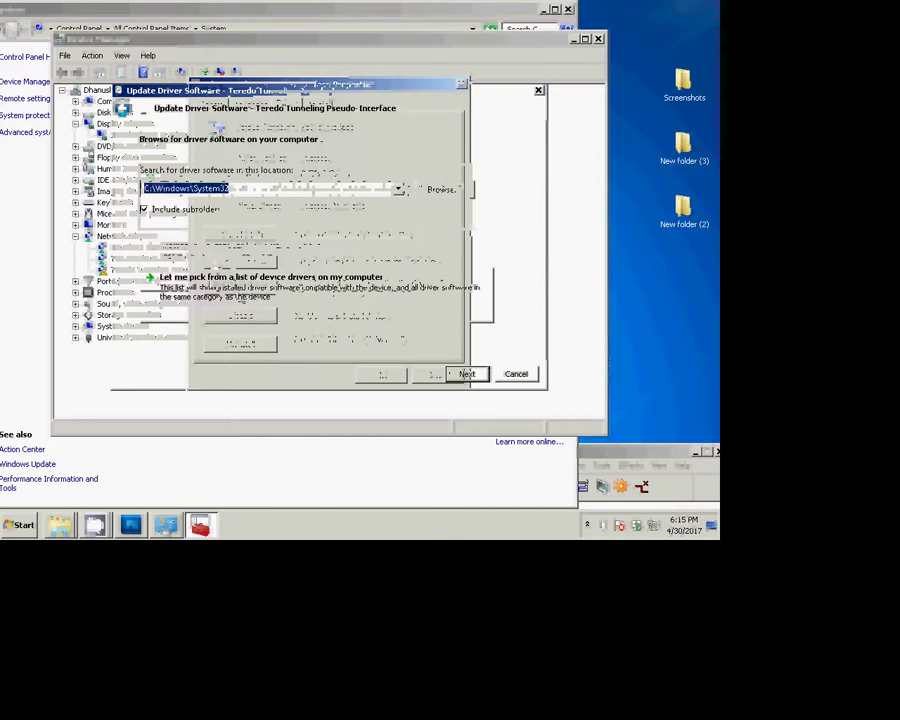
click(219, 304)
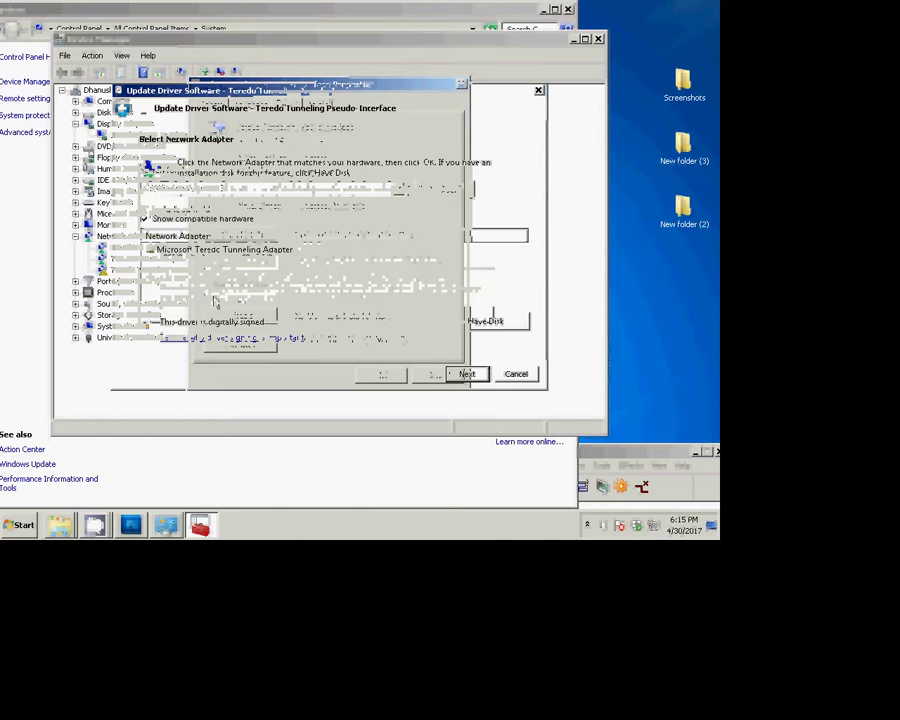
click(222, 249)
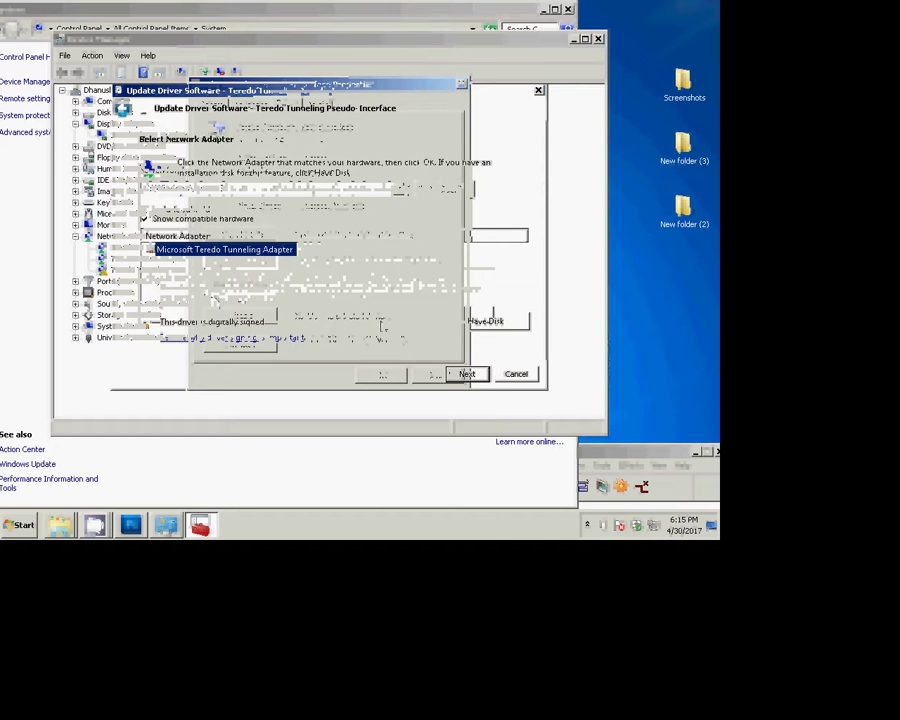
click(468, 374)
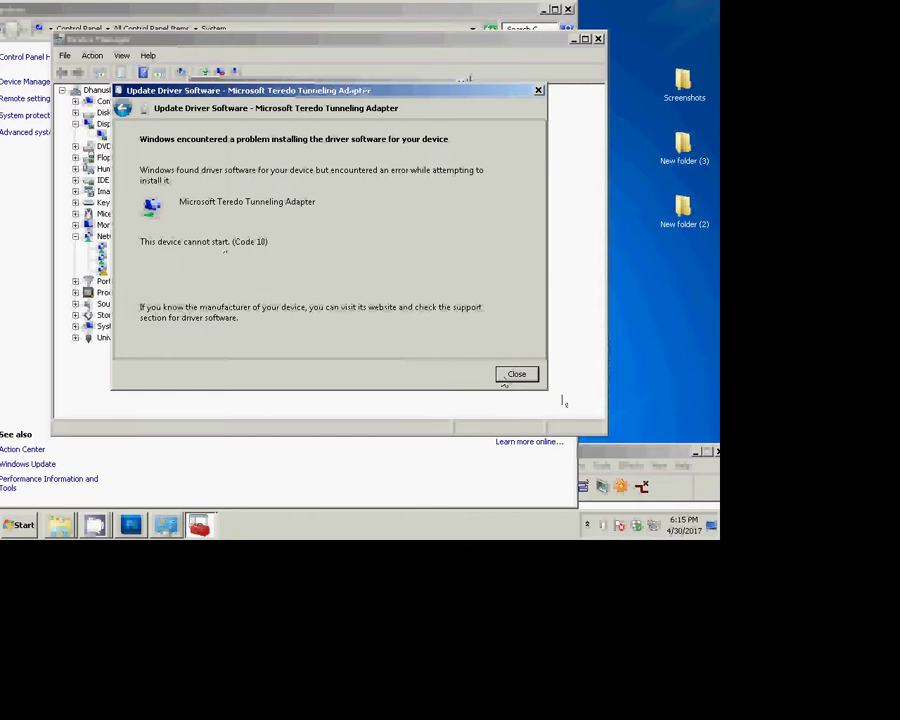
click(516, 375)
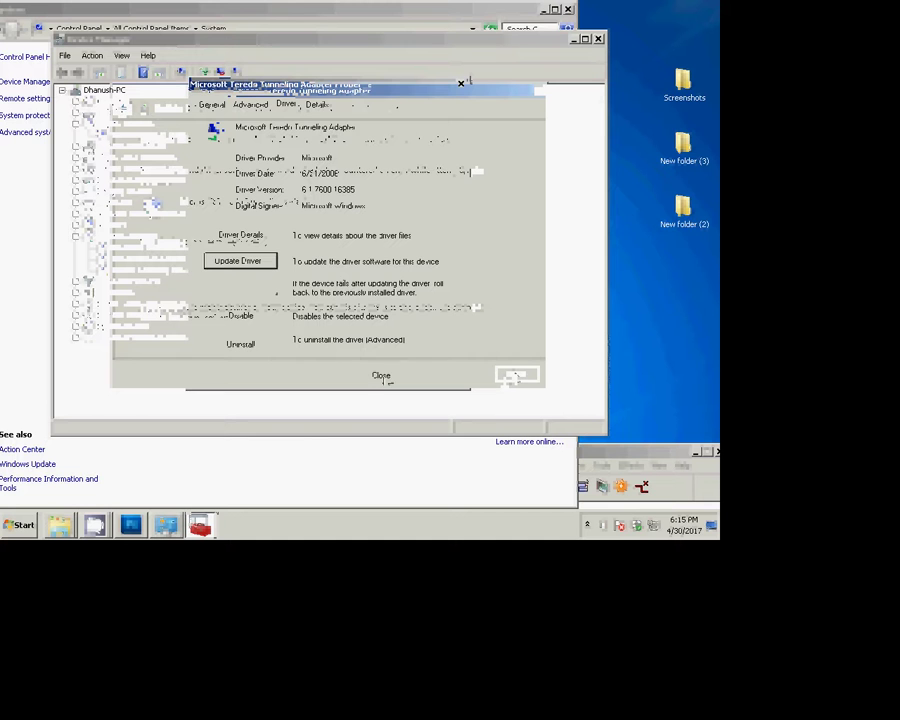
click(390, 378)
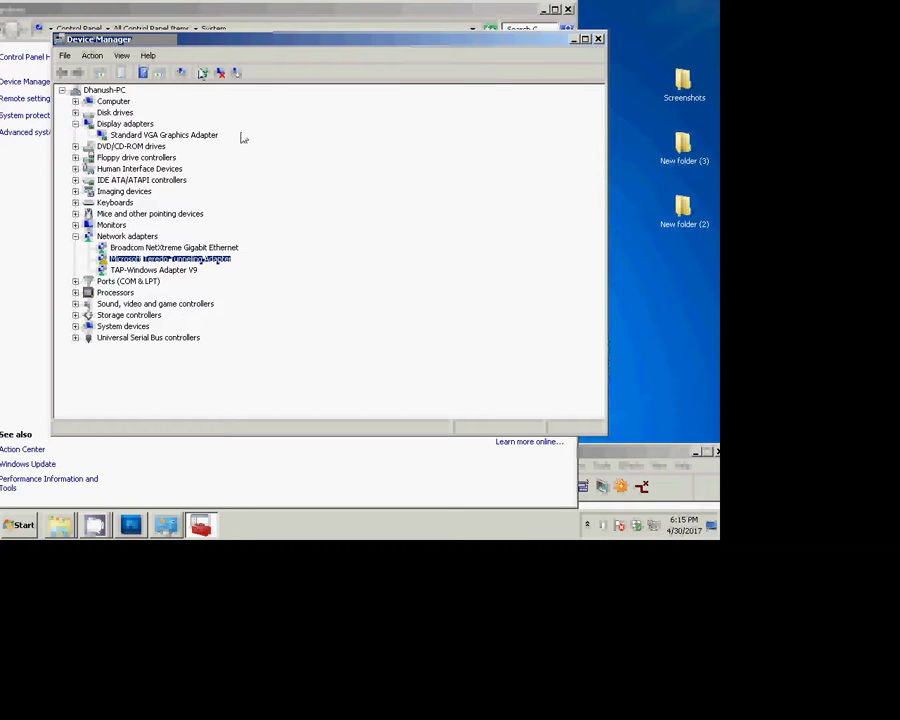
- Scan the computer for hardware changes, repeating the scan with the Standard VGA Graphics Adapter selected
click(181, 73)
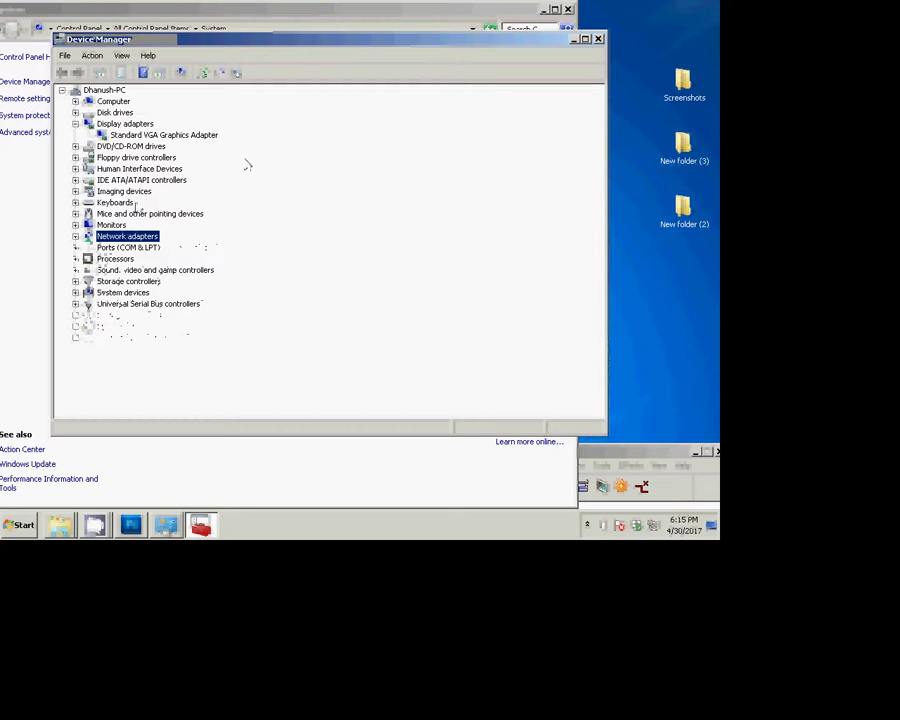
click(135, 135)
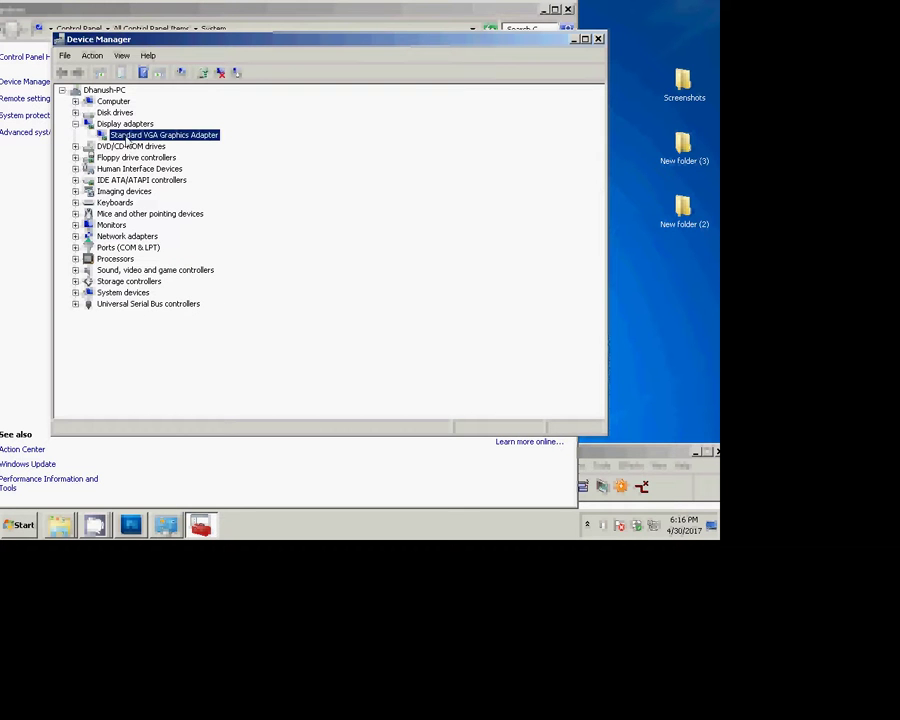
click(184, 75)
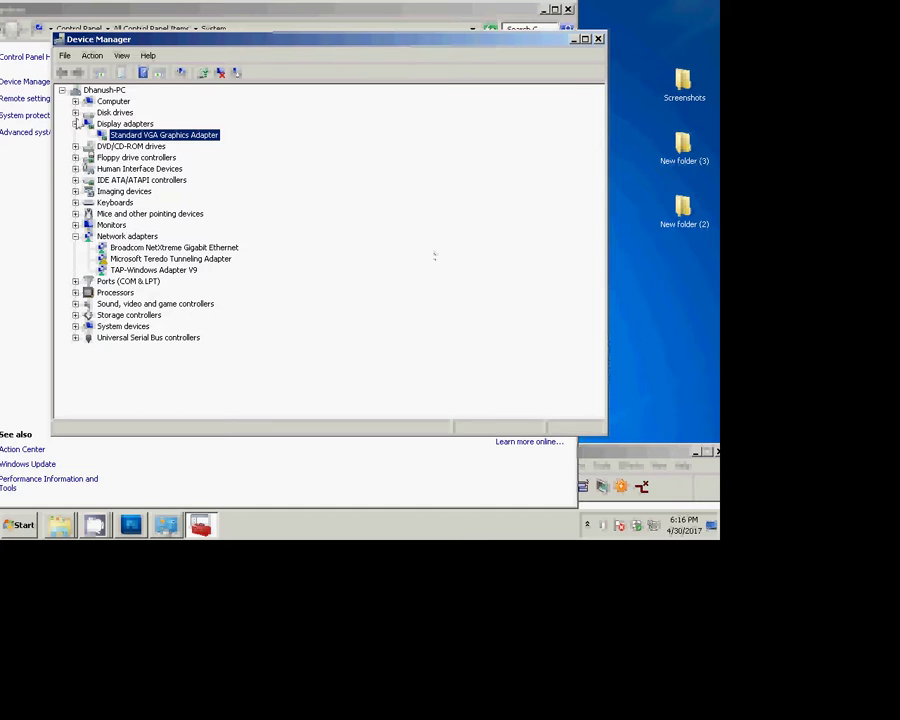
- Search automatically for updated driver software for the Standard VGA Graphics Adapter
double_click(137, 138)
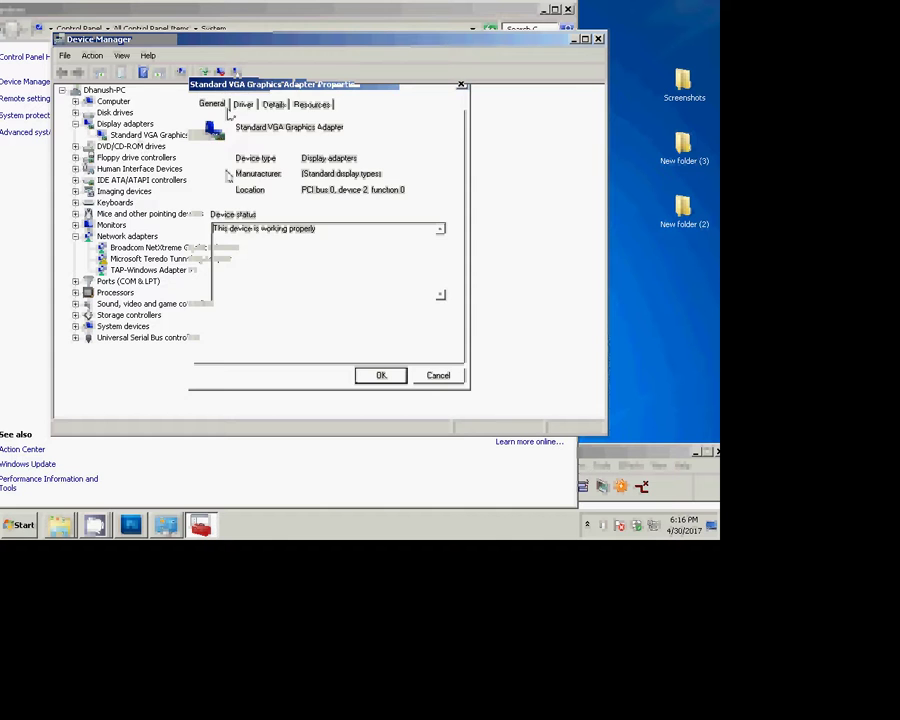
click(243, 104)
click(238, 261)
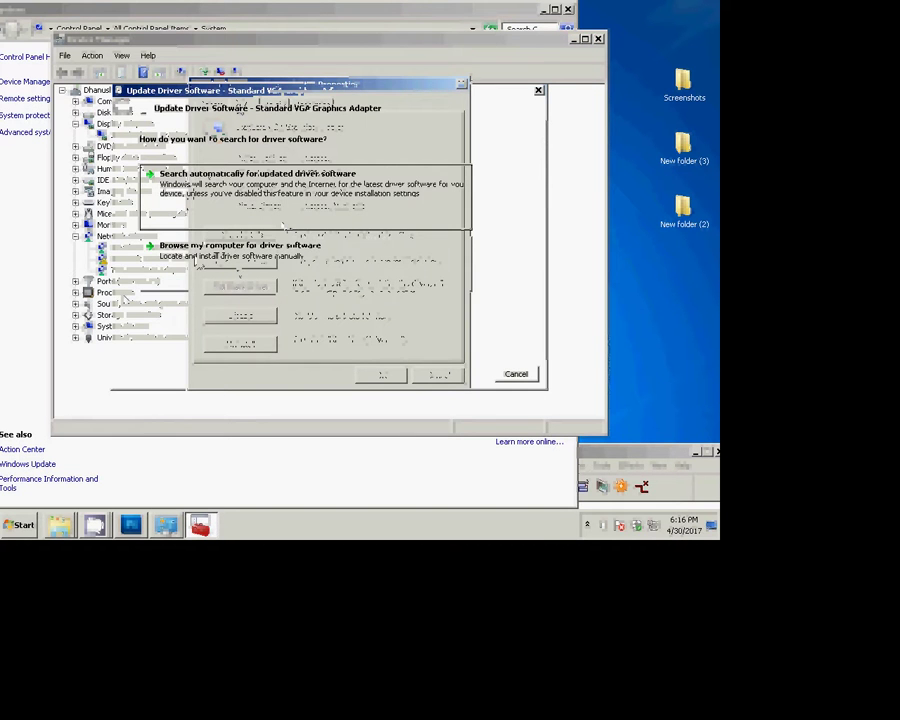
click(193, 196)
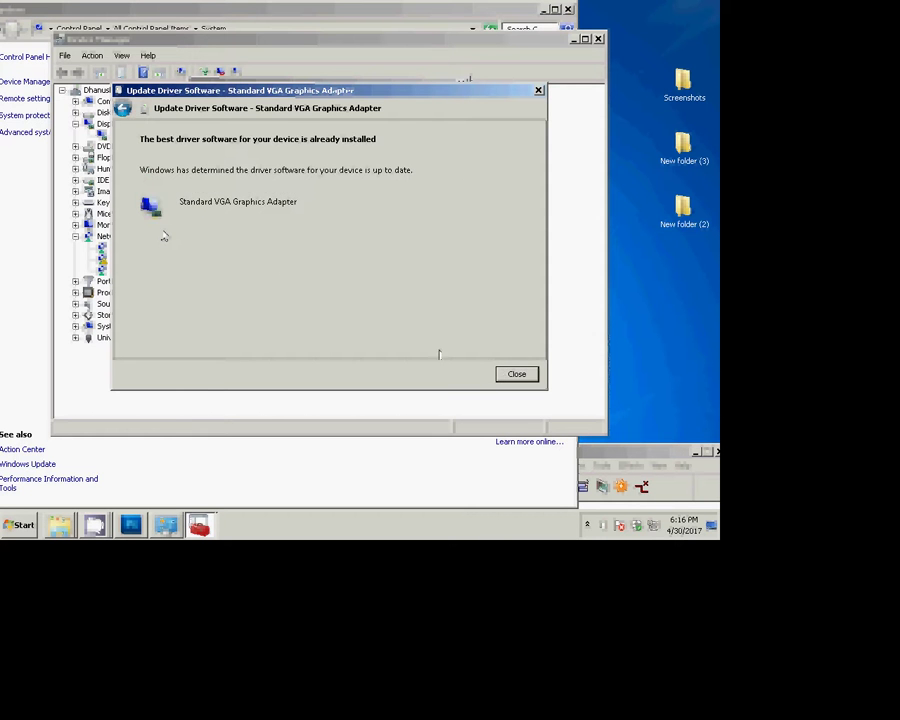
click(516, 374)
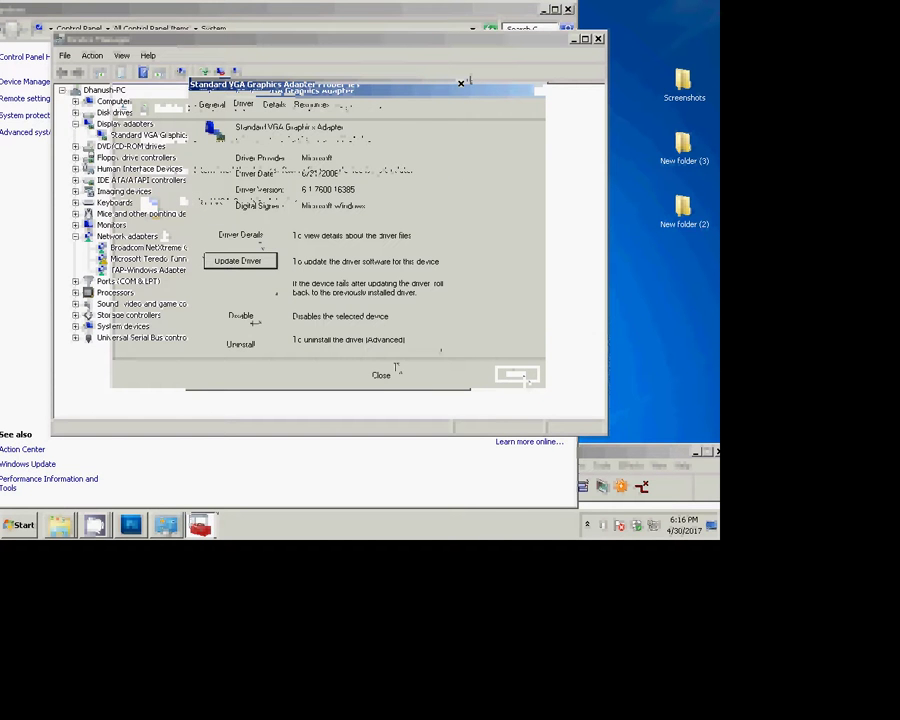
- Review the graphics adapter's details and resources, and close Device Manager and the System window
click(275, 105)
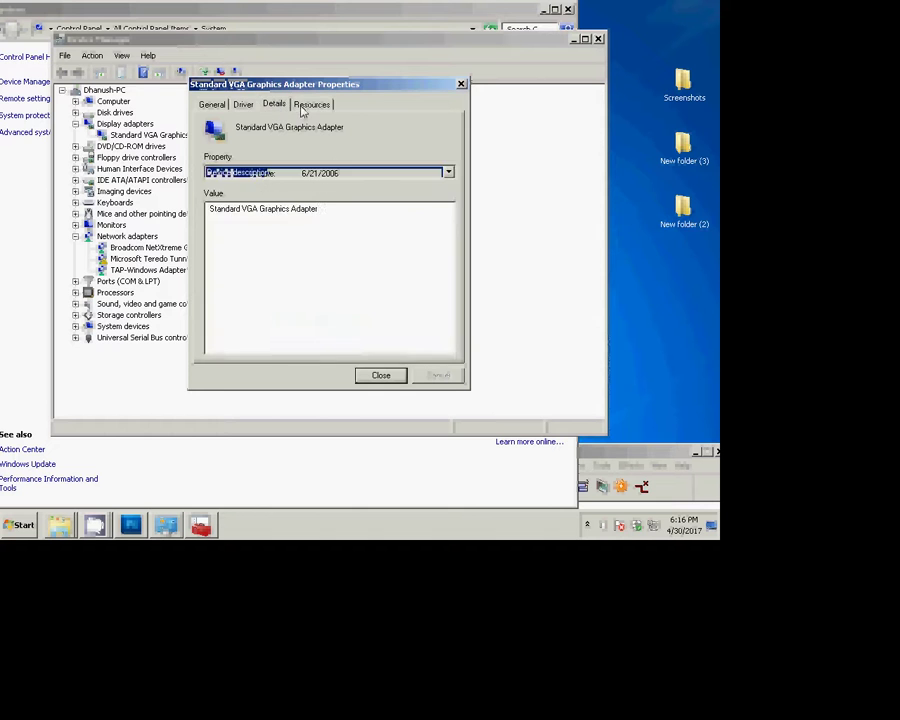
click(310, 104)
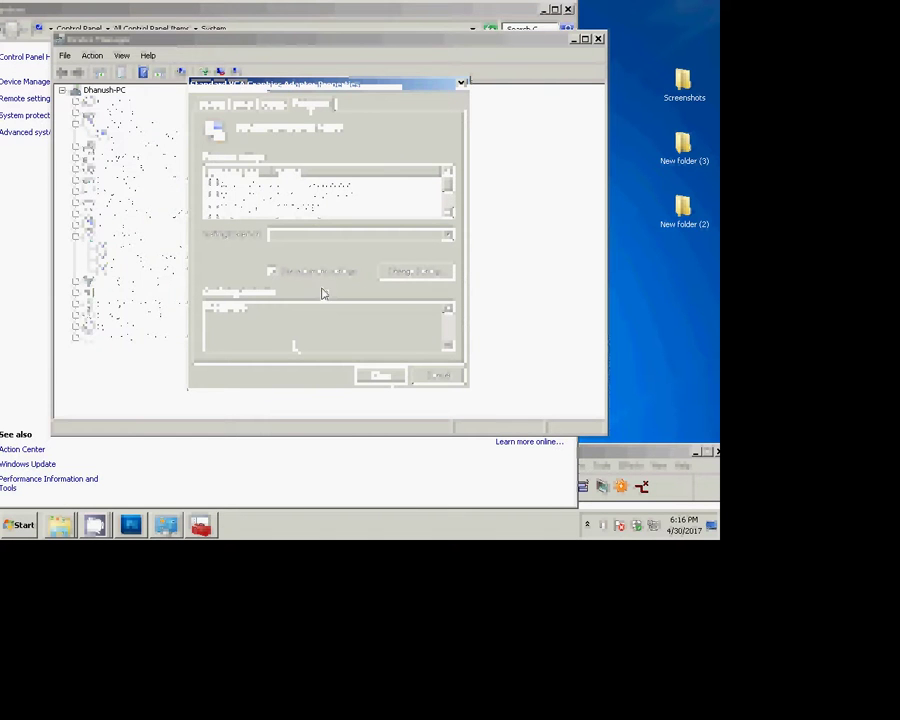
click(598, 39)
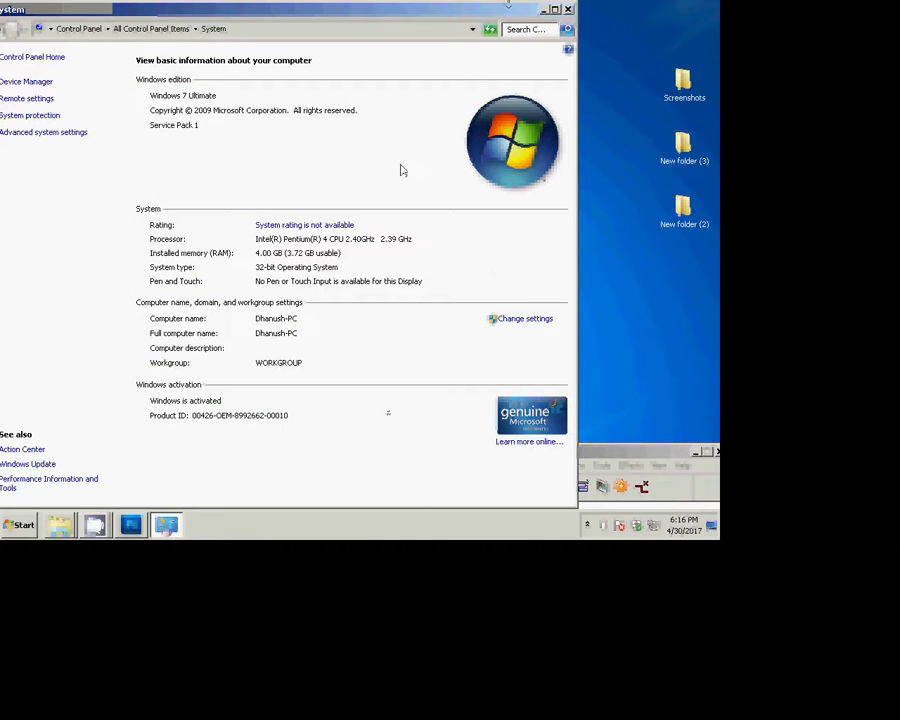
click(567, 11)
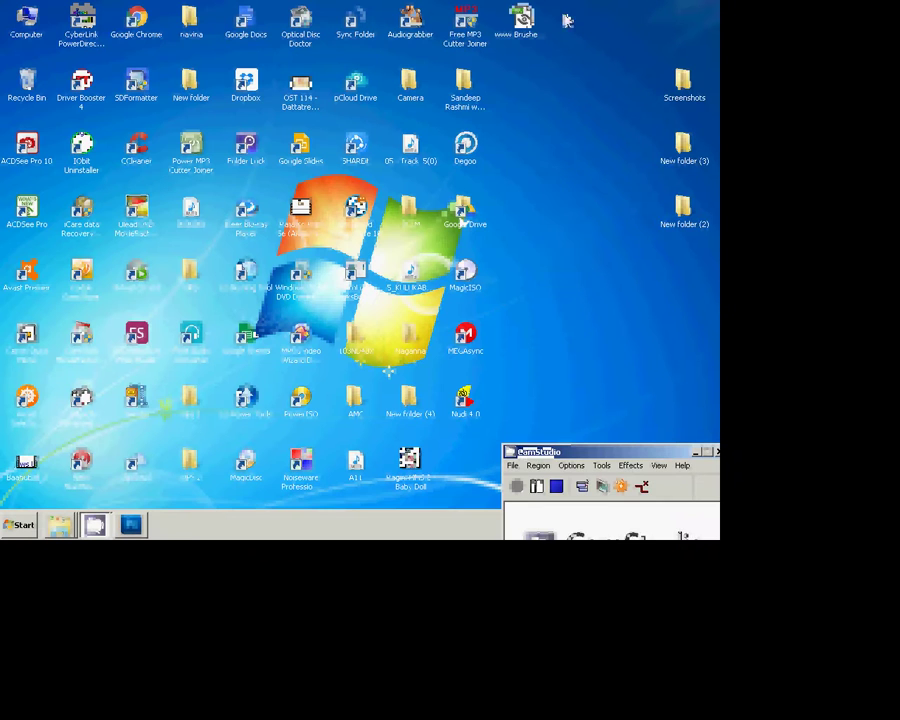
- Open the desktop's screen resolution settings and check the available resolutions and display choices
right_click(541, 157)
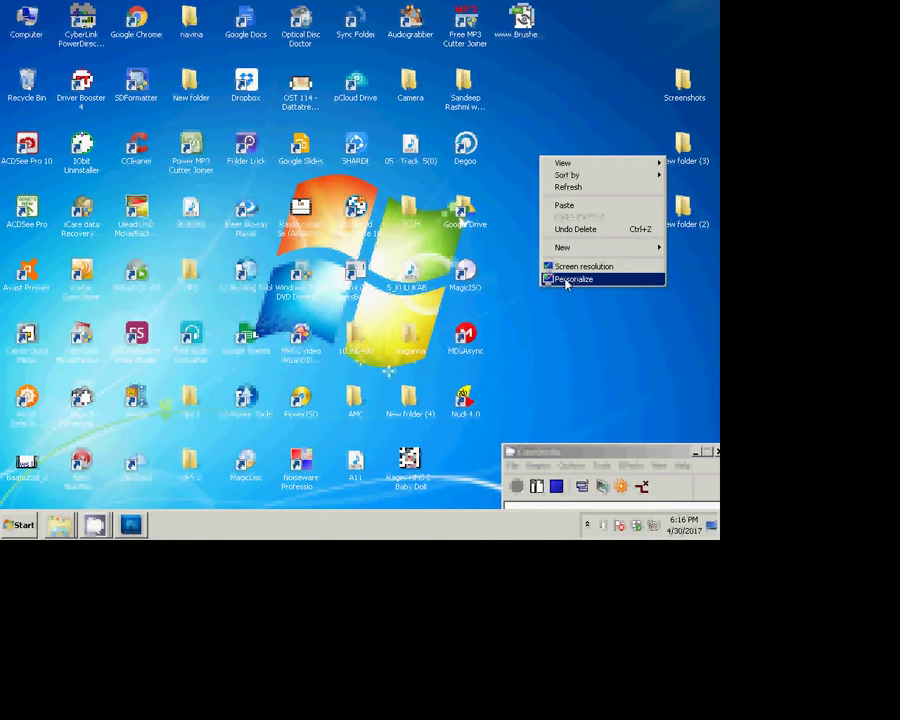
click(569, 270)
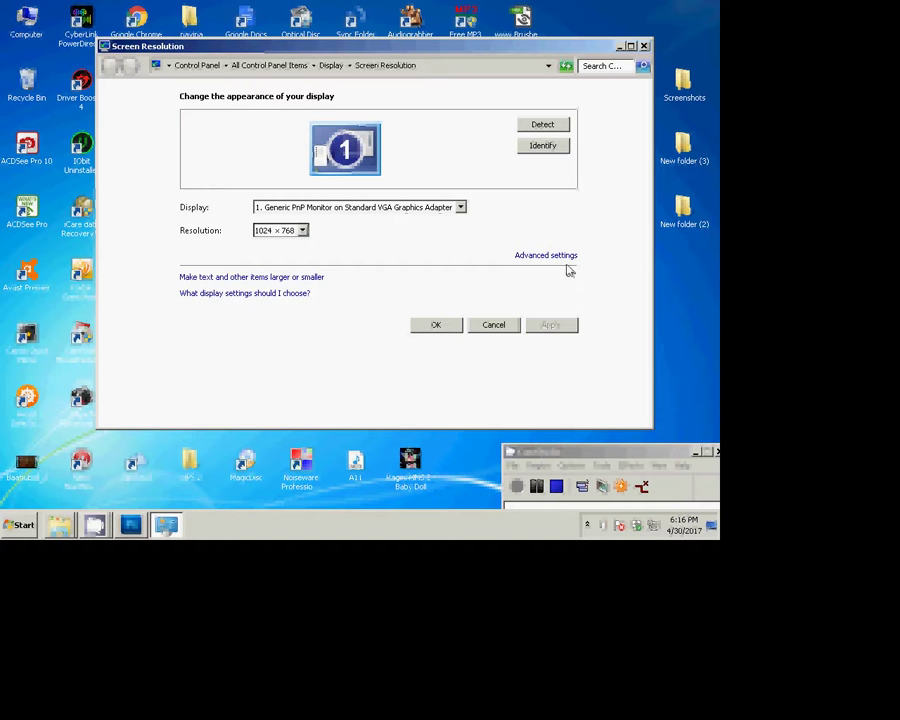
click(302, 230)
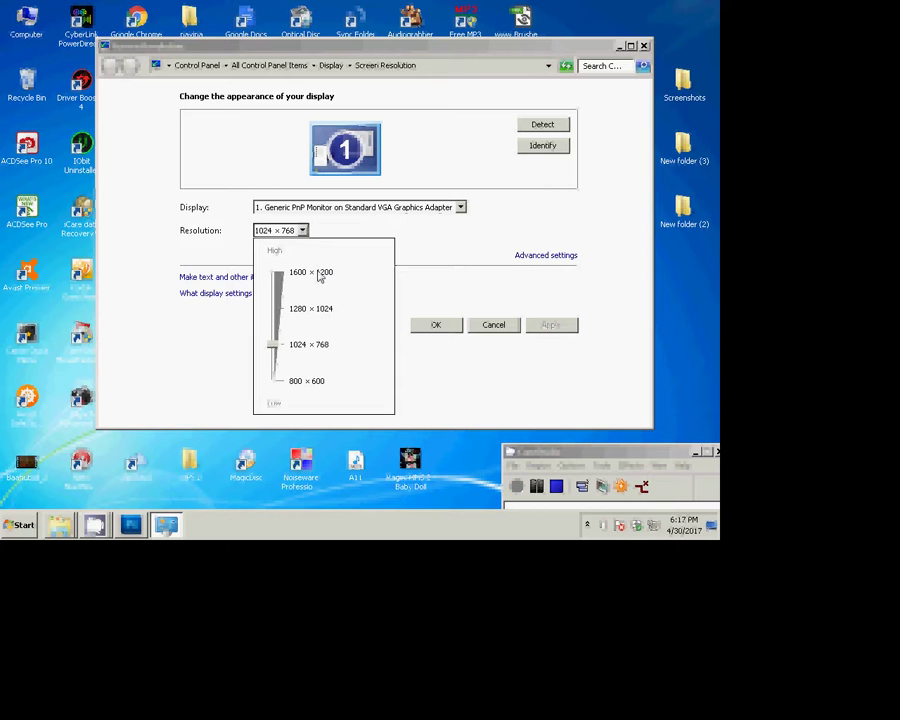
click(388, 209)
click(388, 209)
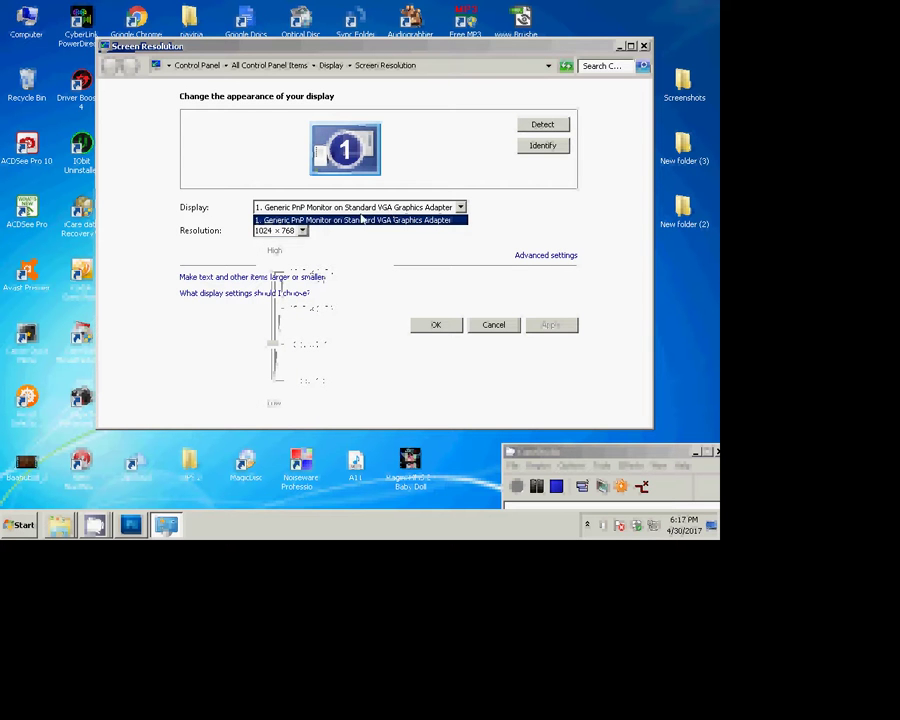
click(284, 221)
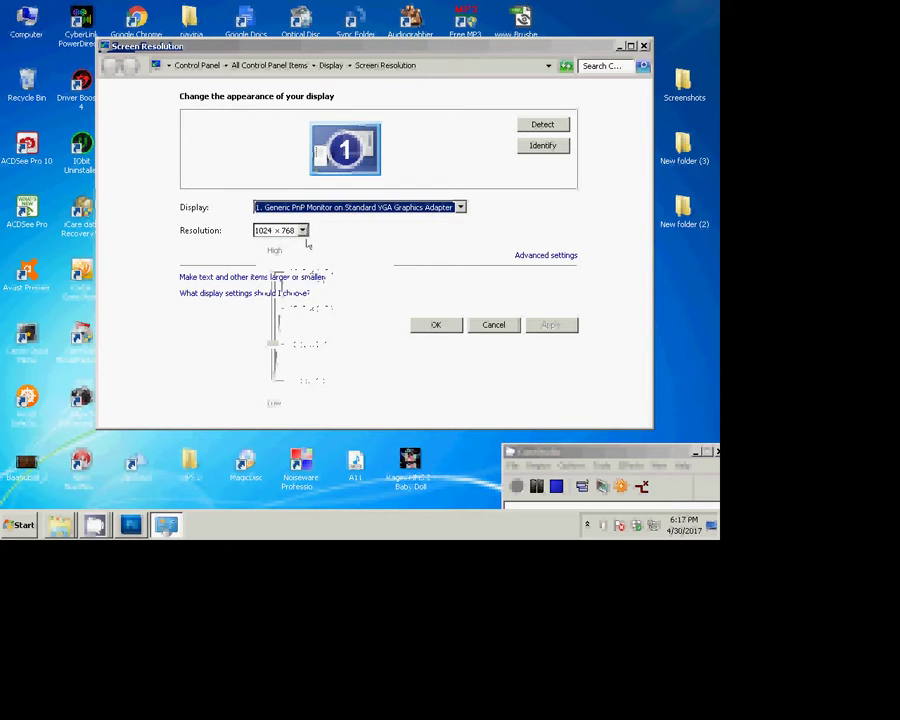
- Set the screen resolution to 1600 × 1200, apply it and keep the changed display settings
click(302, 231)
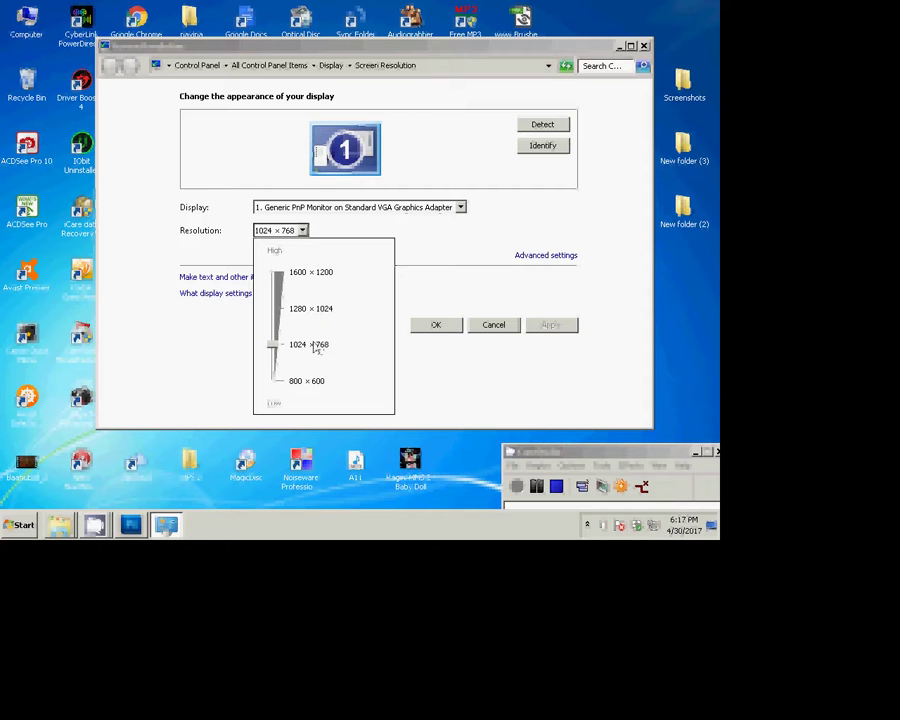
drag(279, 347, 284, 283)
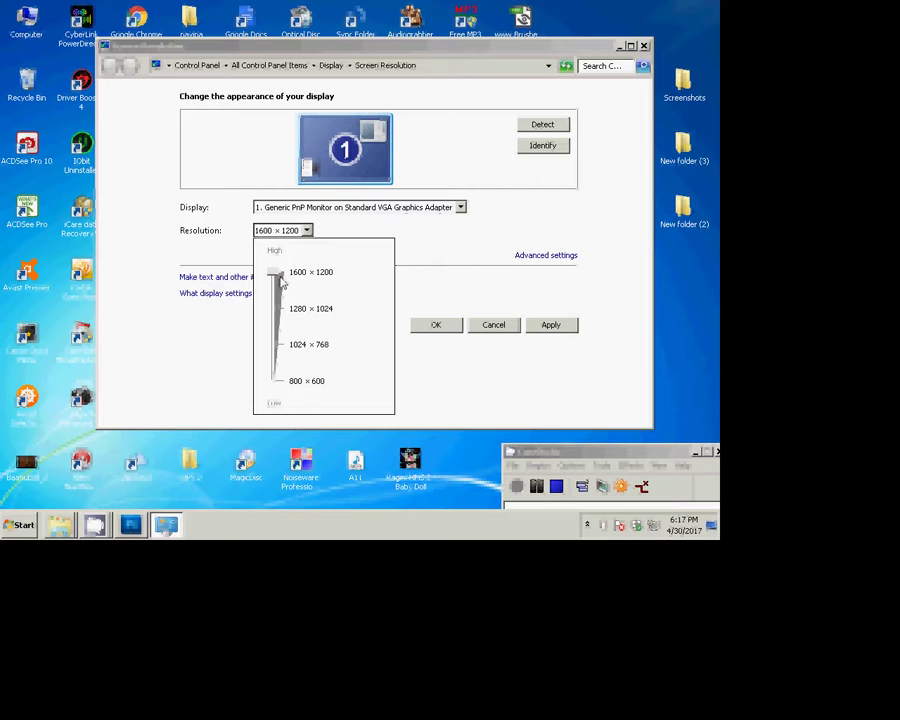
click(529, 334)
click(542, 329)
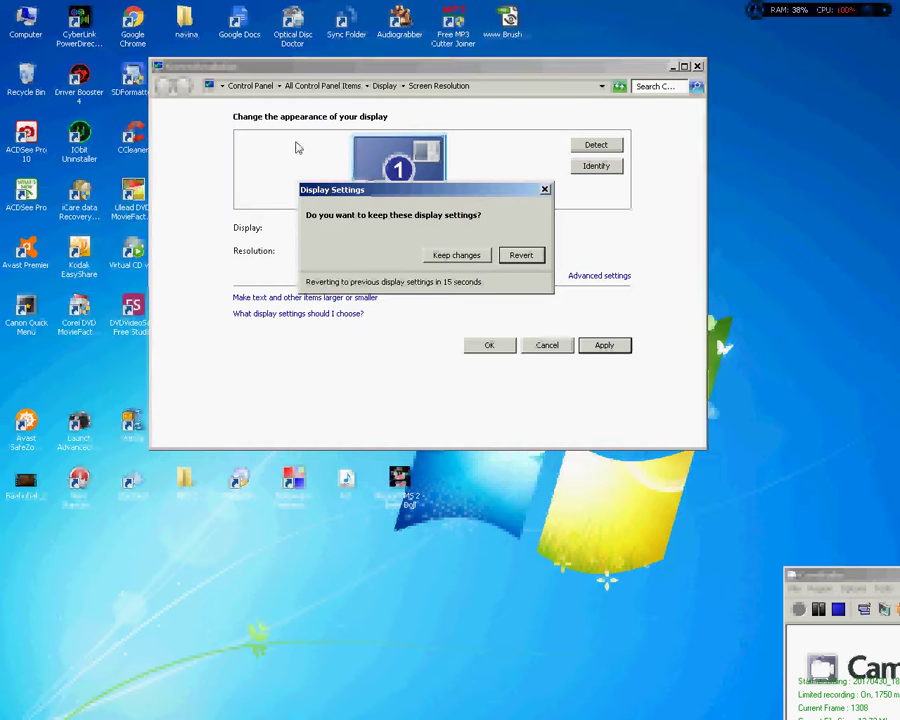
click(455, 255)
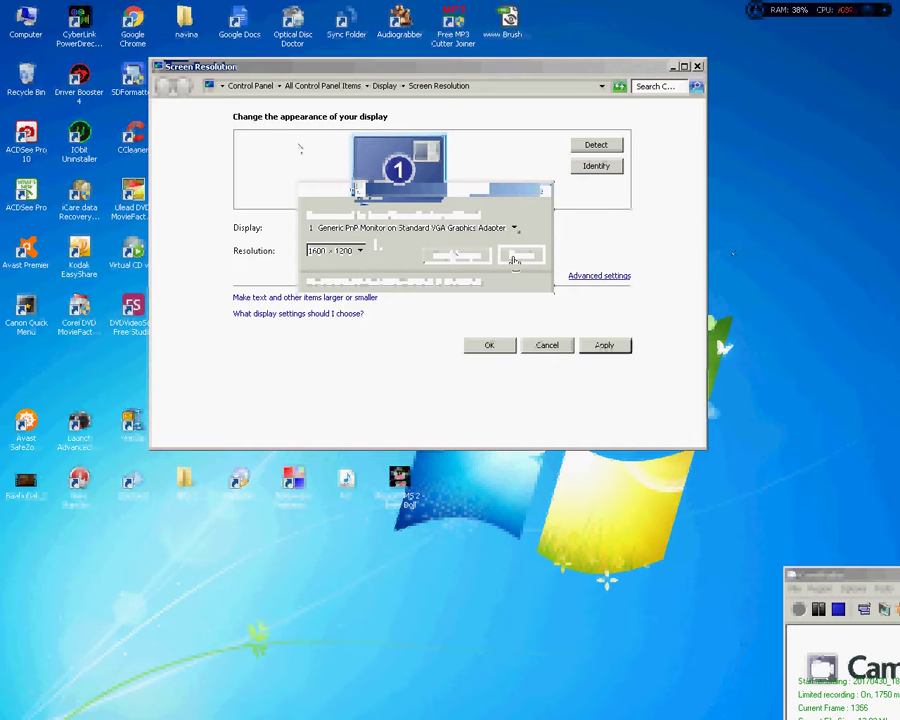
- Lower the screen resolution to 1280 × 1024, apply it and keep the changed display settings
click(362, 252)
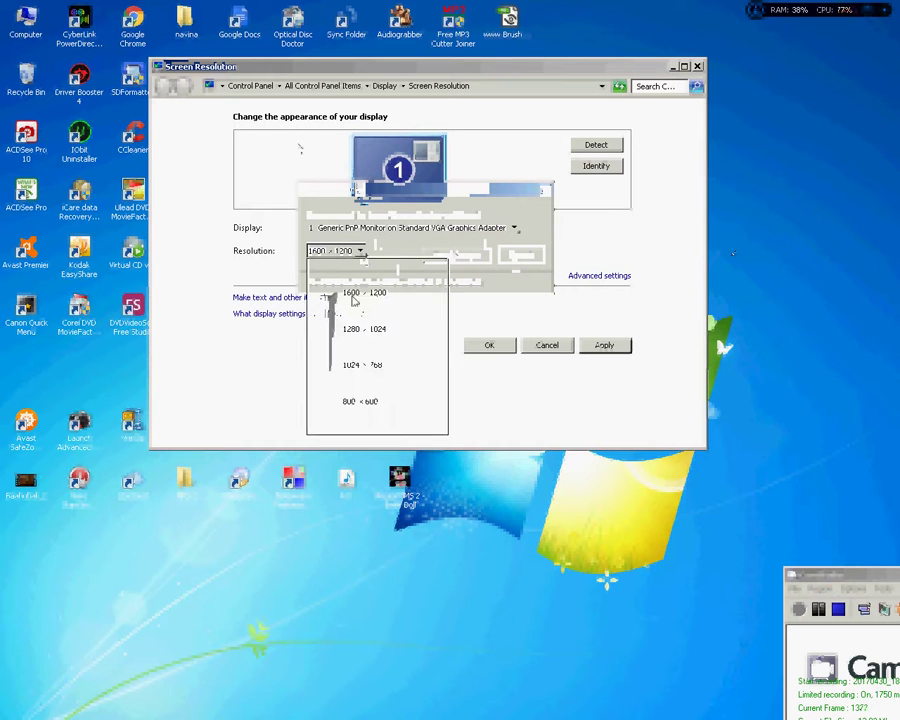
click(352, 327)
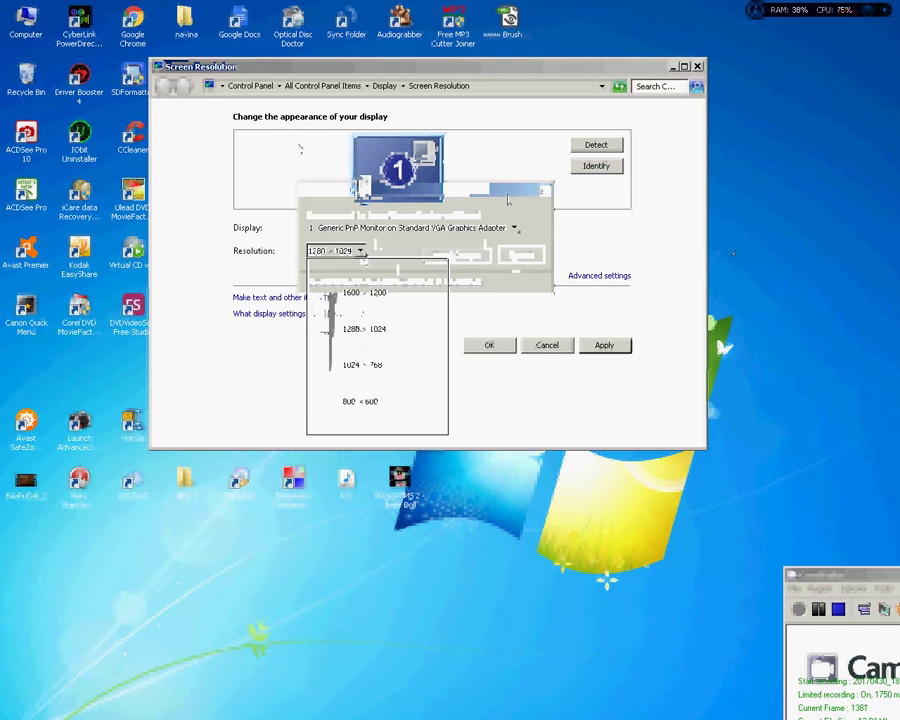
click(499, 278)
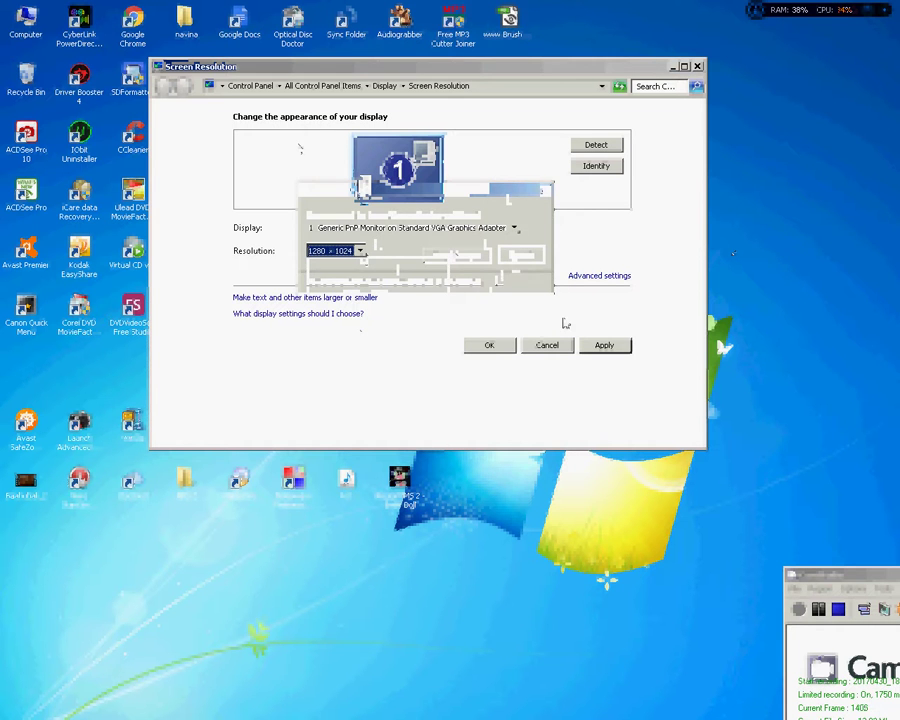
click(598, 347)
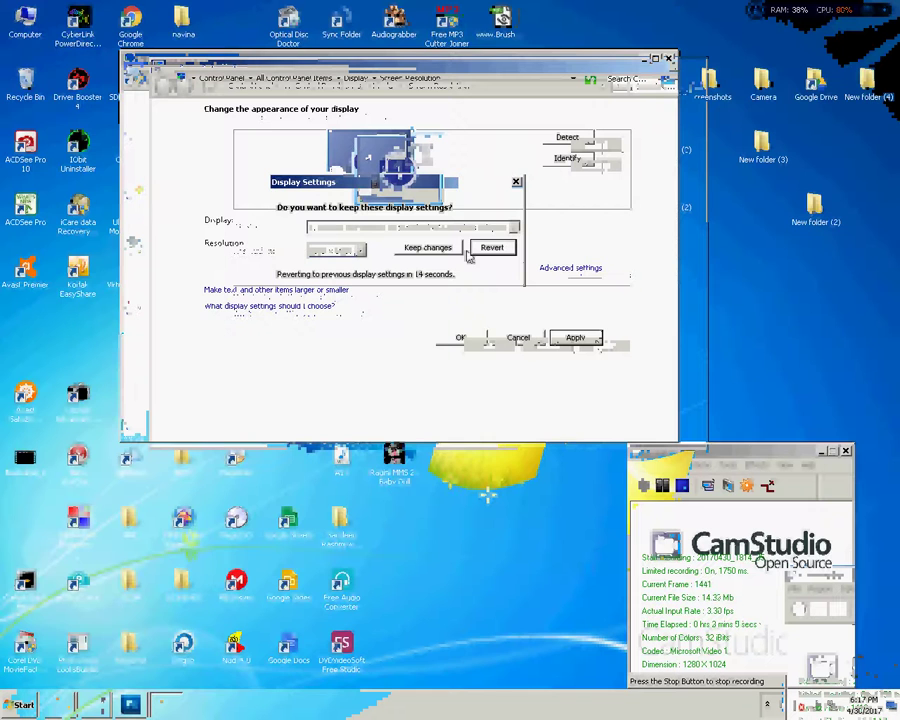
click(428, 247)
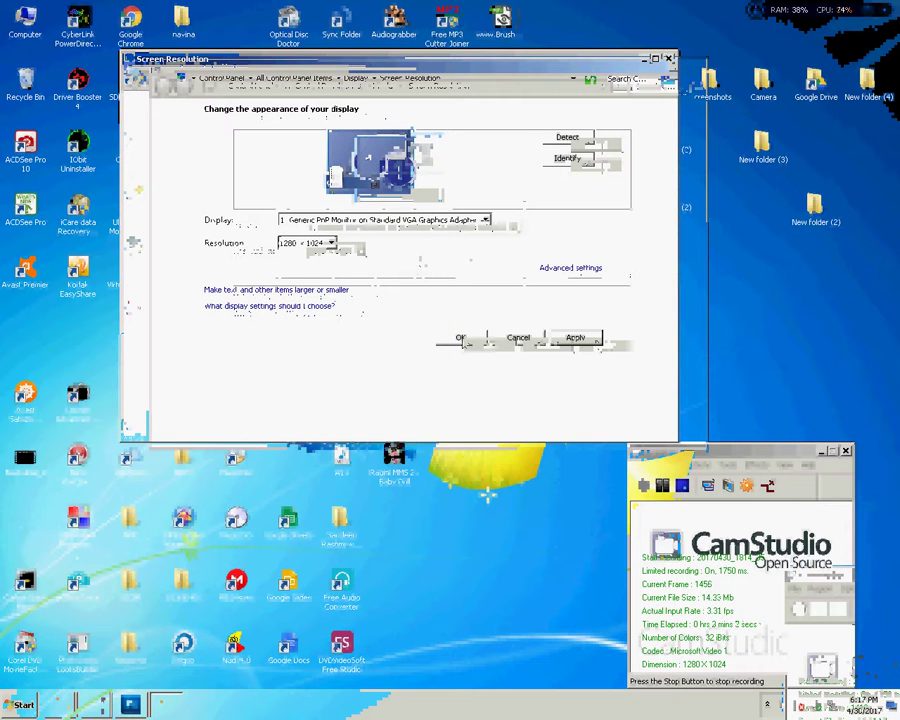
- In the monitor's advanced settings, check the refresh rate and color choices, enable hiding modes the monitor cannot display, and confirm
click(559, 270)
click(190, 89)
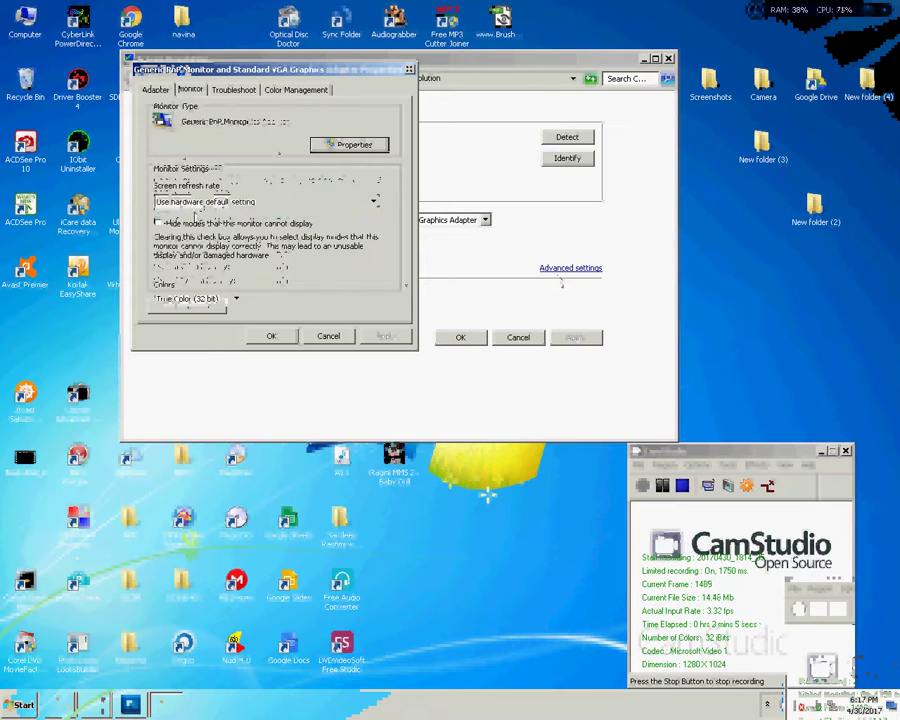
click(196, 202)
click(200, 214)
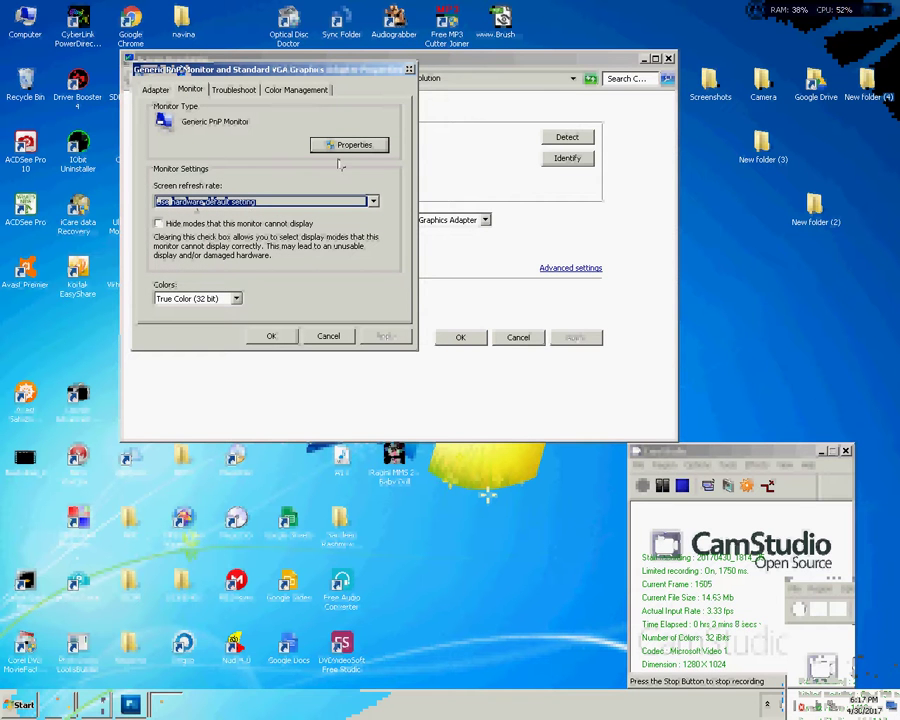
click(158, 223)
click(236, 298)
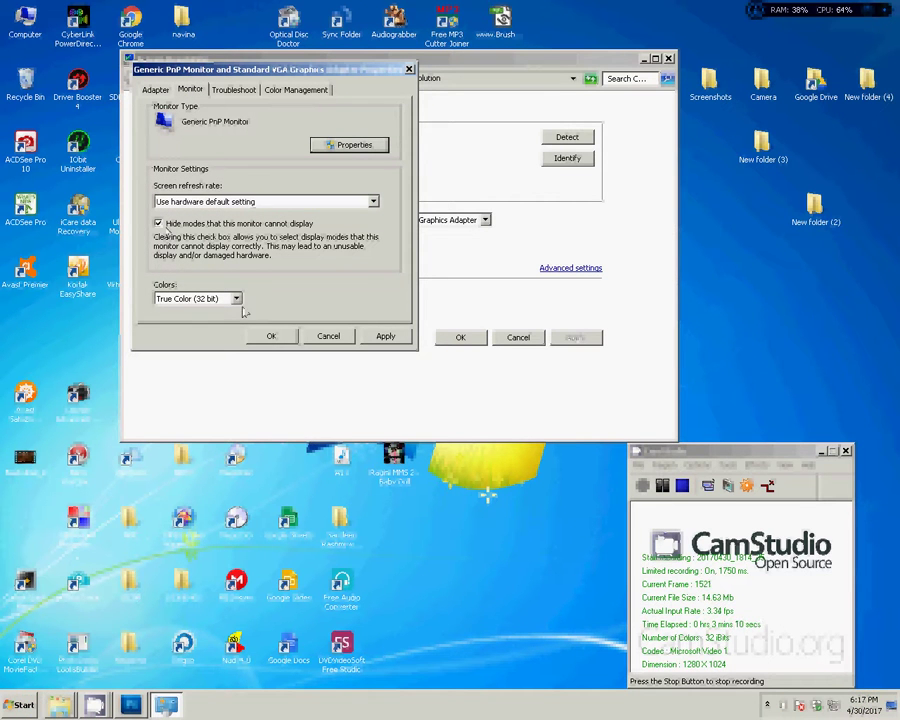
click(190, 306)
click(271, 336)
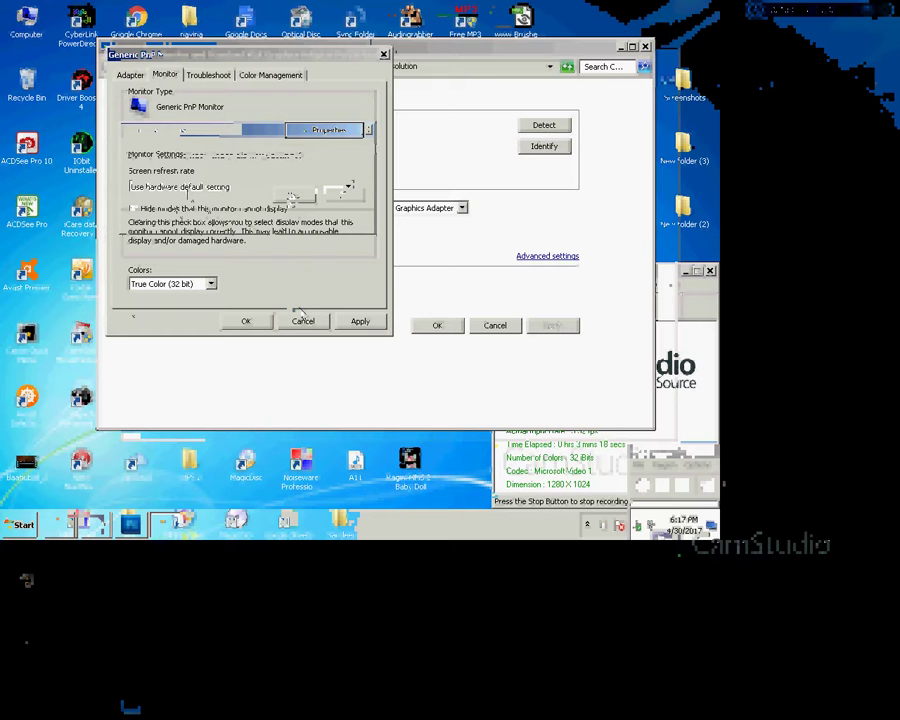
- Check the monitor's screen refresh rate options again and close the advanced display settings without saving changes
click(190, 188)
click(188, 199)
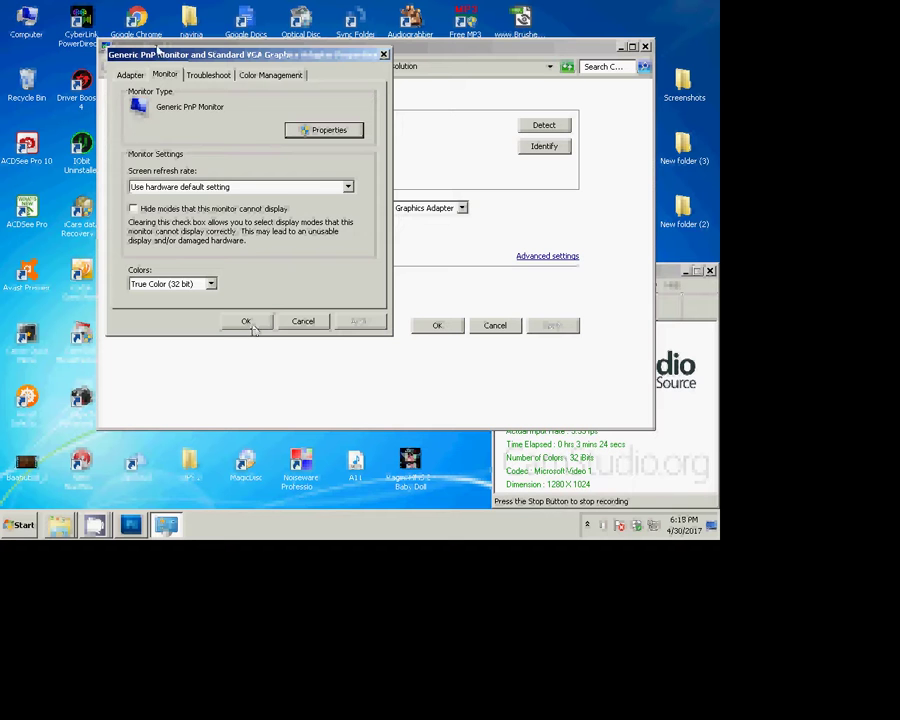
click(143, 76)
click(166, 76)
click(180, 199)
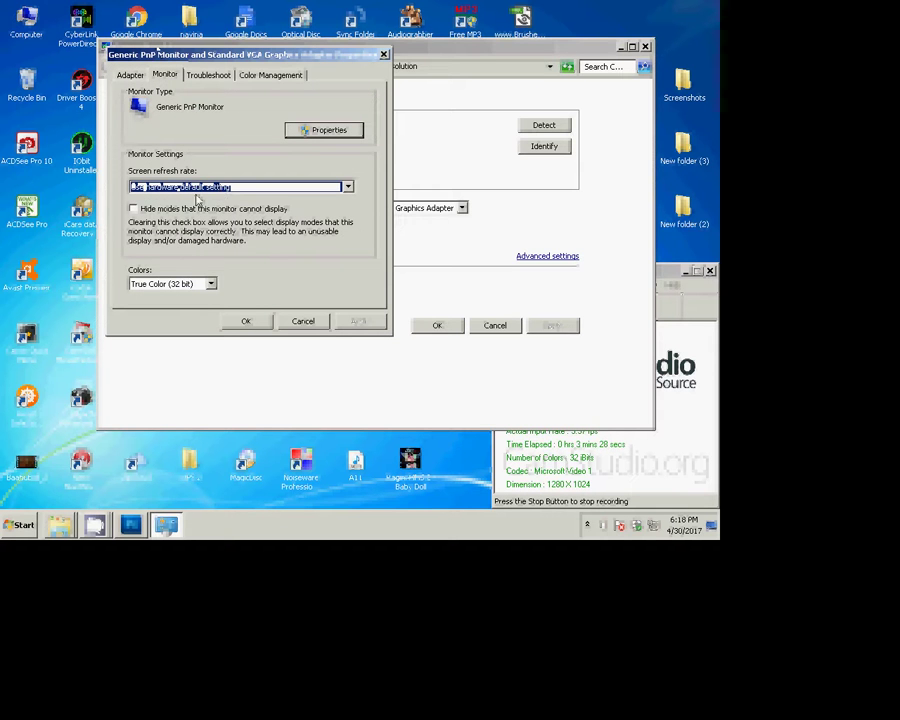
click(198, 208)
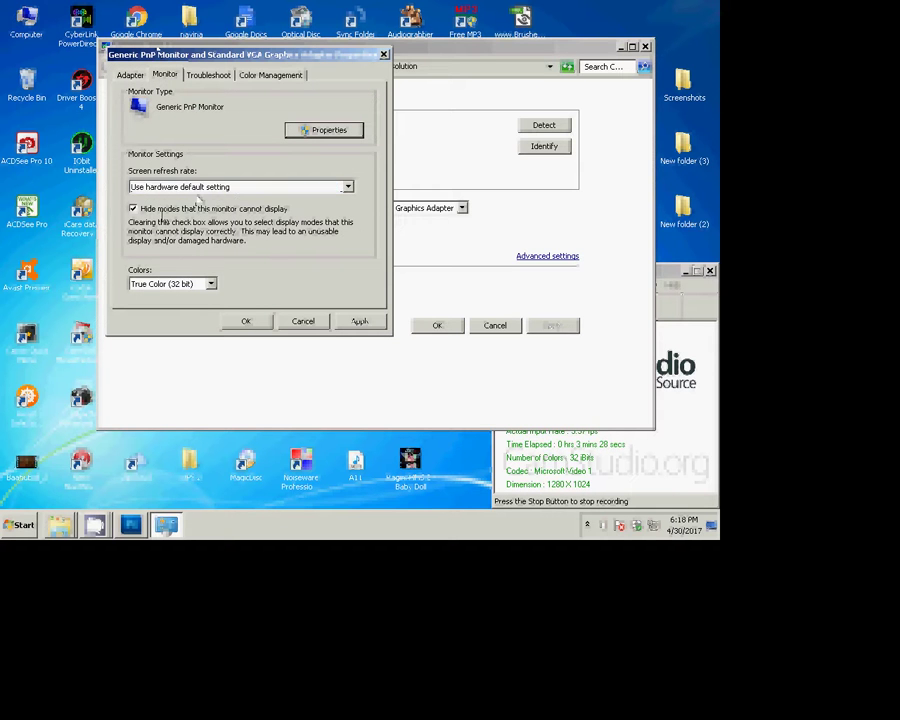
click(303, 321)
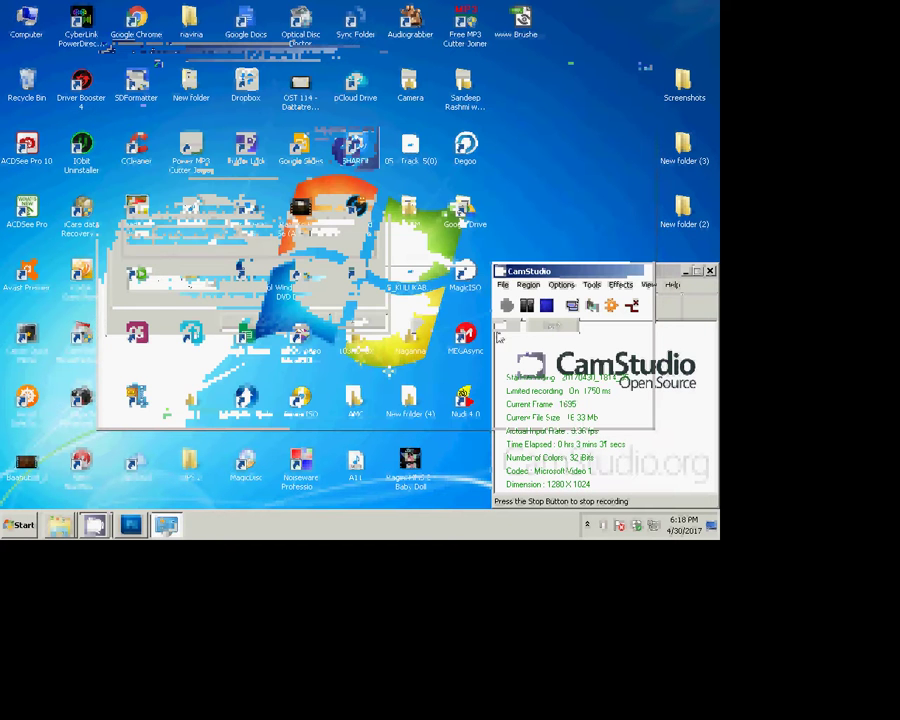
right_click(592, 96)
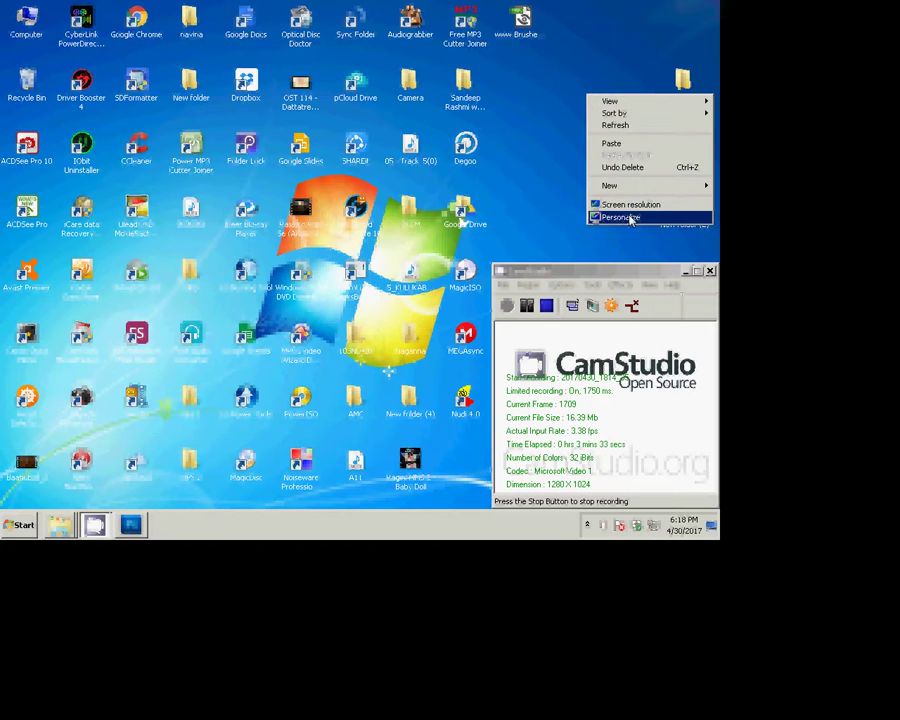
click(622, 217)
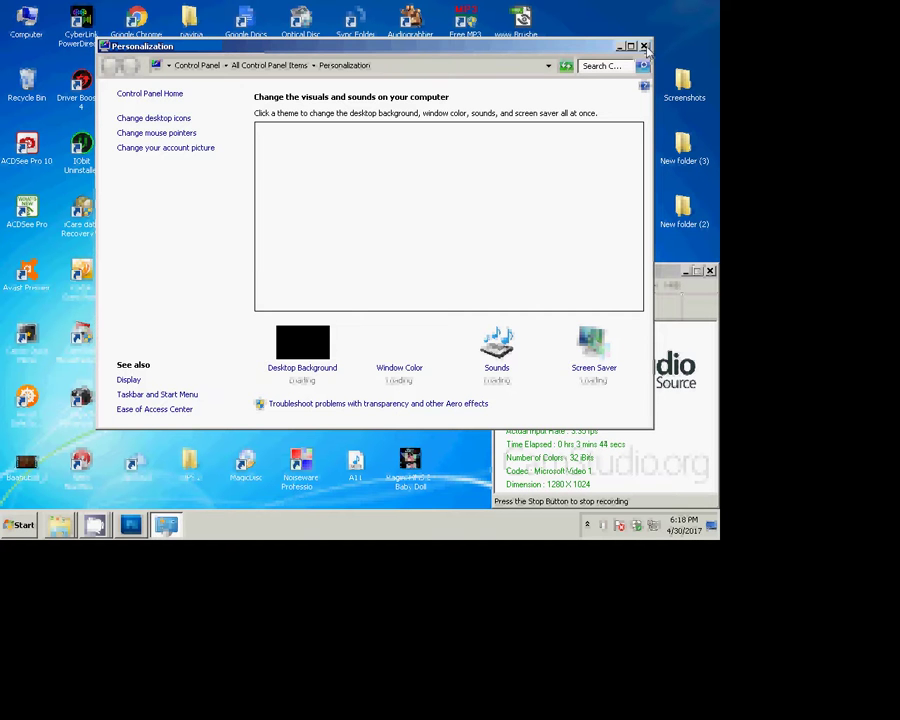
click(645, 46)
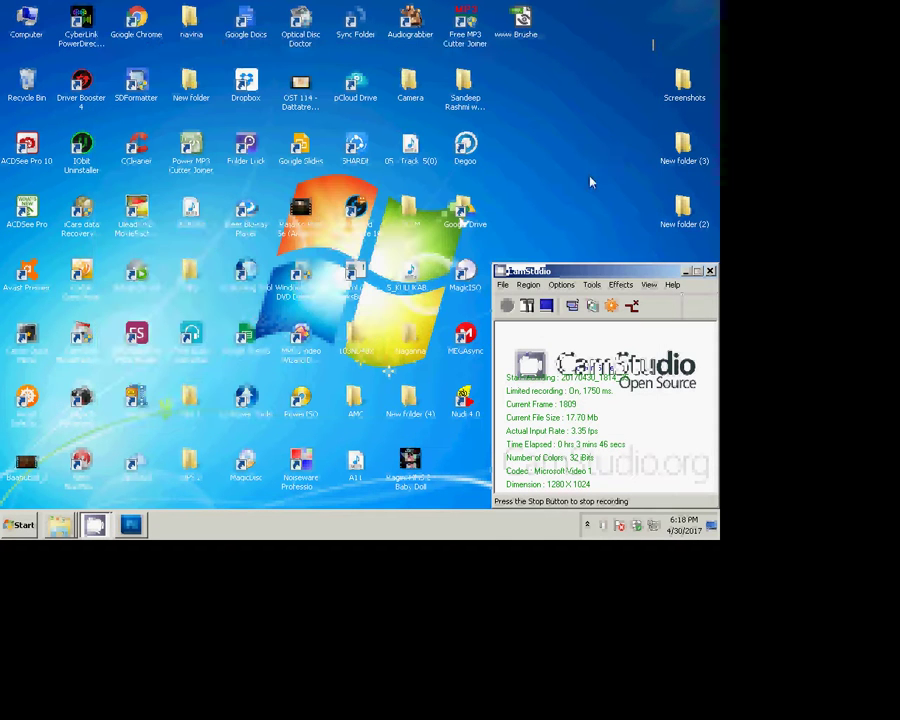
- Reopen the desktop's screen resolution settings, set the resolution to 1280 × 1024, keep the changes and close the window
right_click(581, 145)
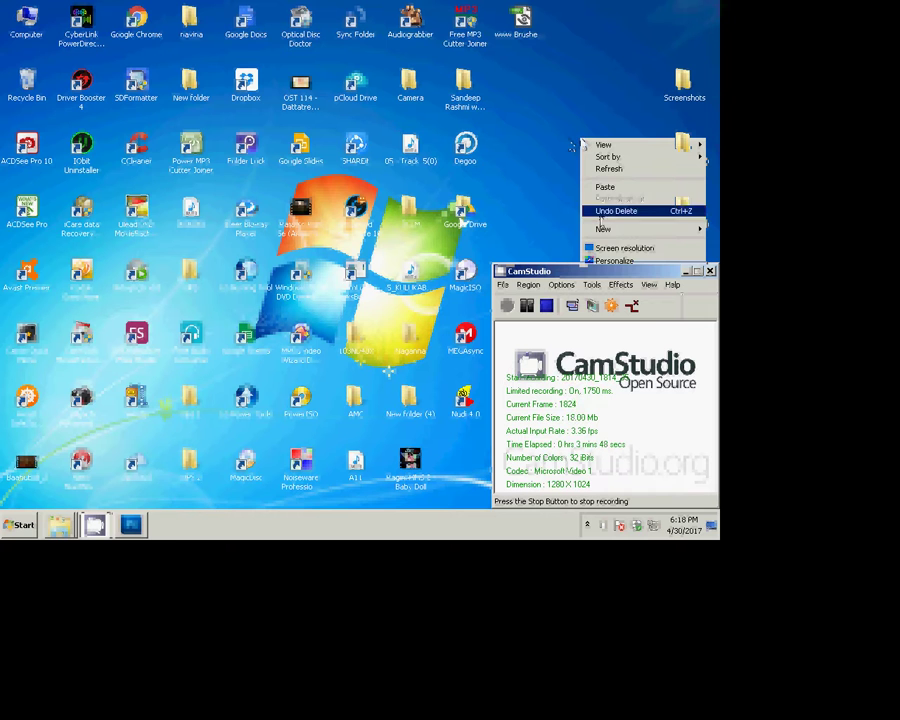
click(618, 250)
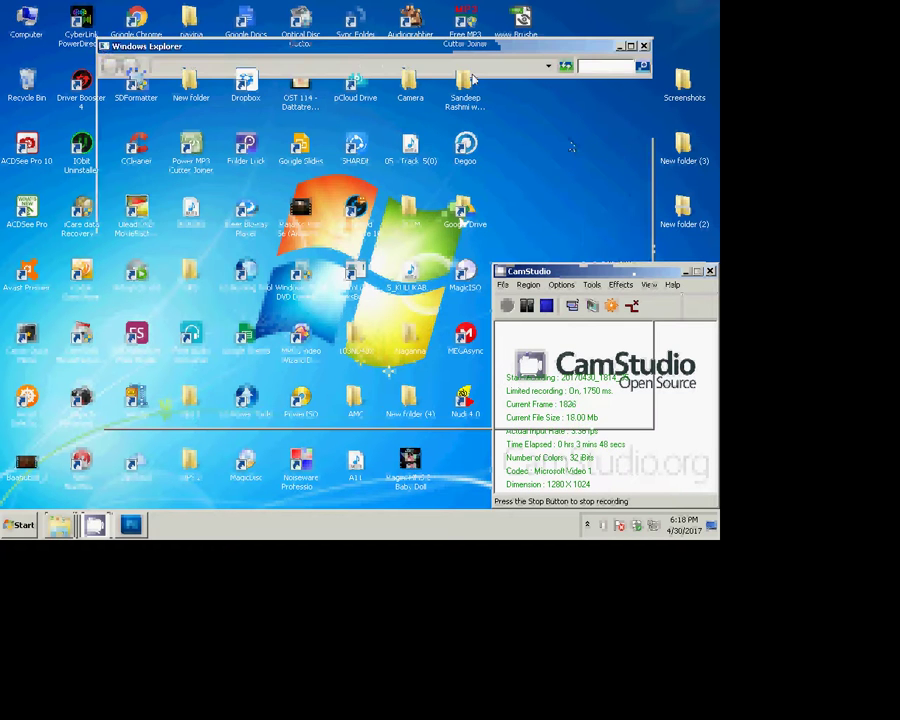
click(307, 230)
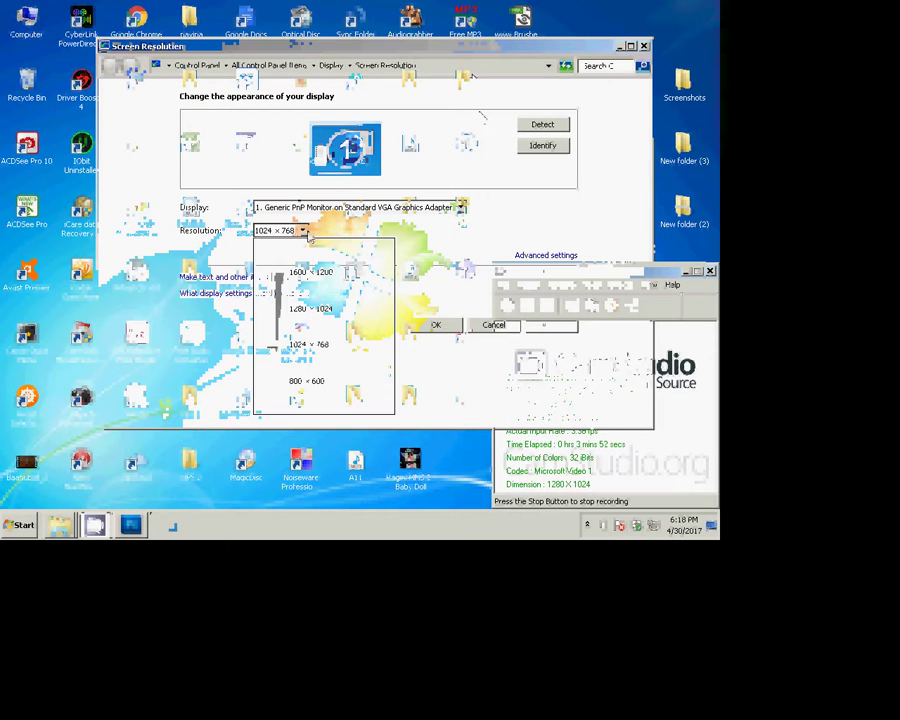
click(318, 310)
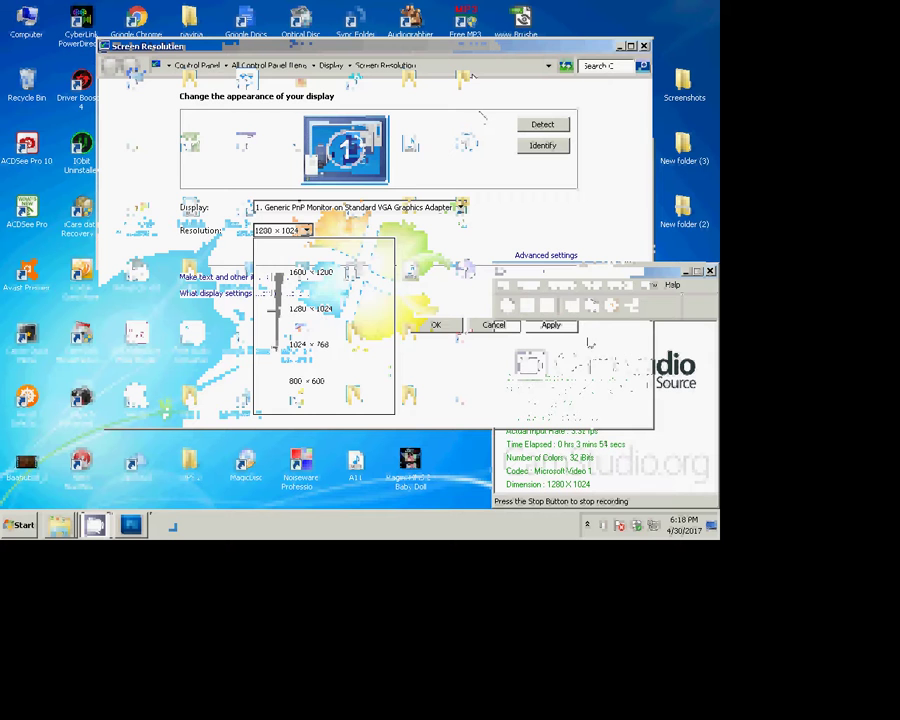
click(551, 325)
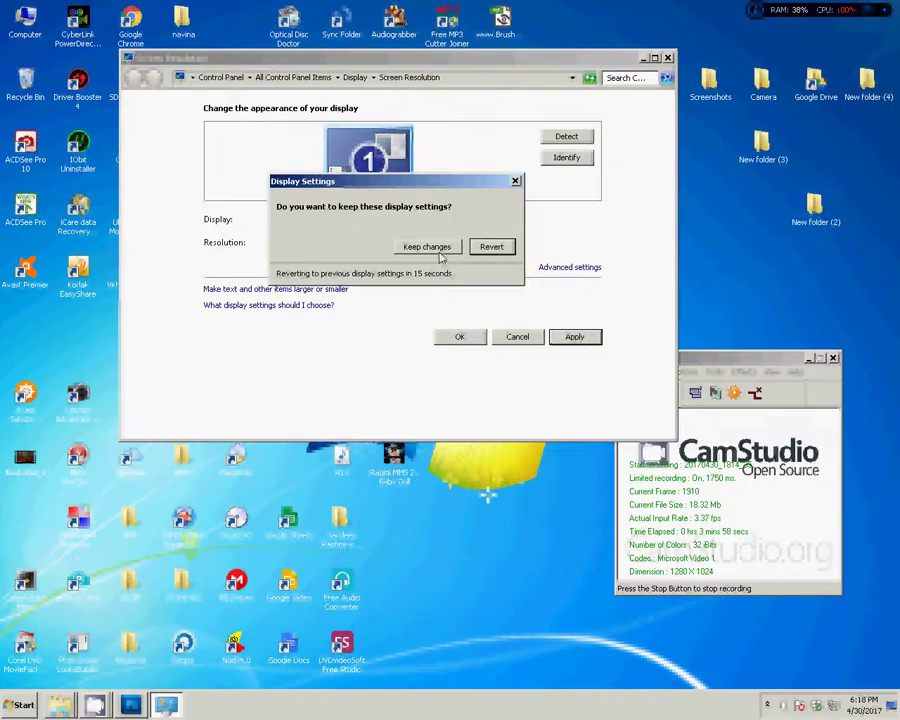
click(432, 247)
click(460, 336)
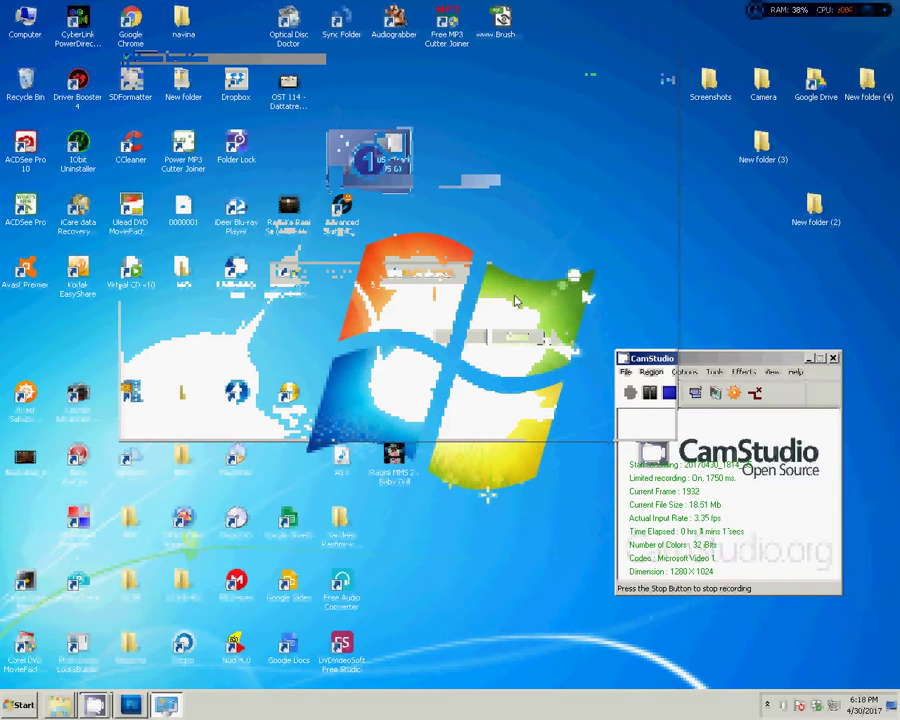